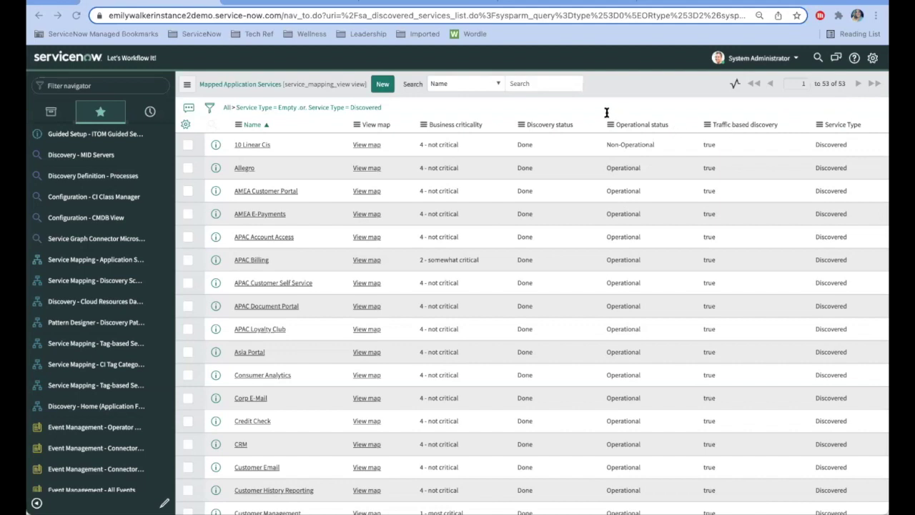
Create a new mapped application service and name it MoviePlex
left_click(381, 87)
left_click(381, 87)
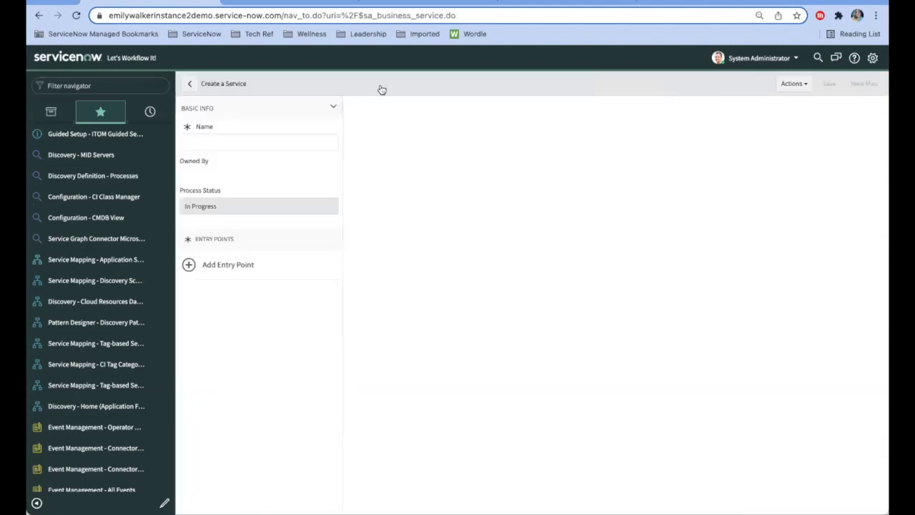
left_click(257, 166)
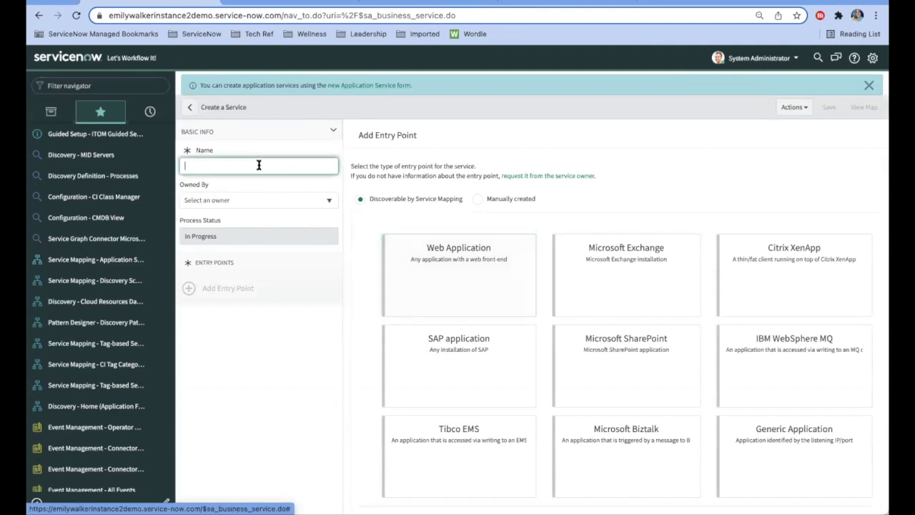
type("MoviePlex")
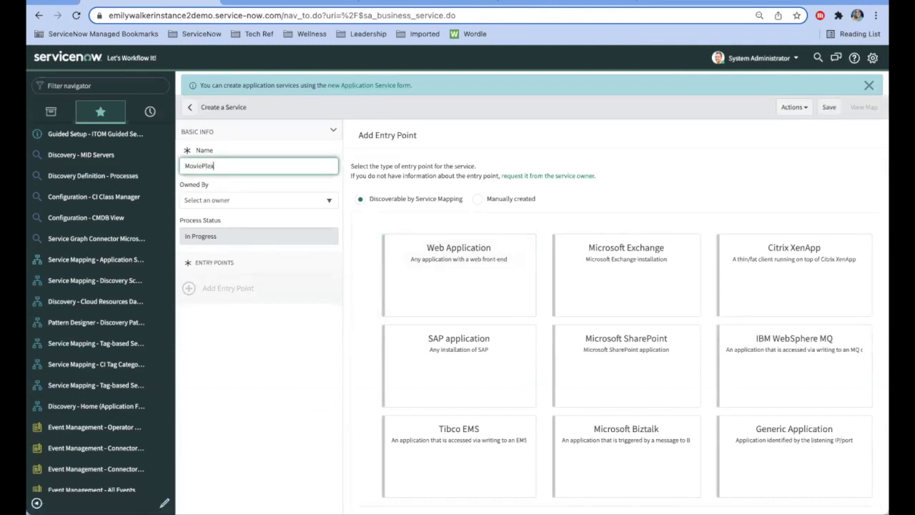
key("Tab")
Look up the service owner by first name and assign that person as the owner of MoviePlex
left_click(266, 202)
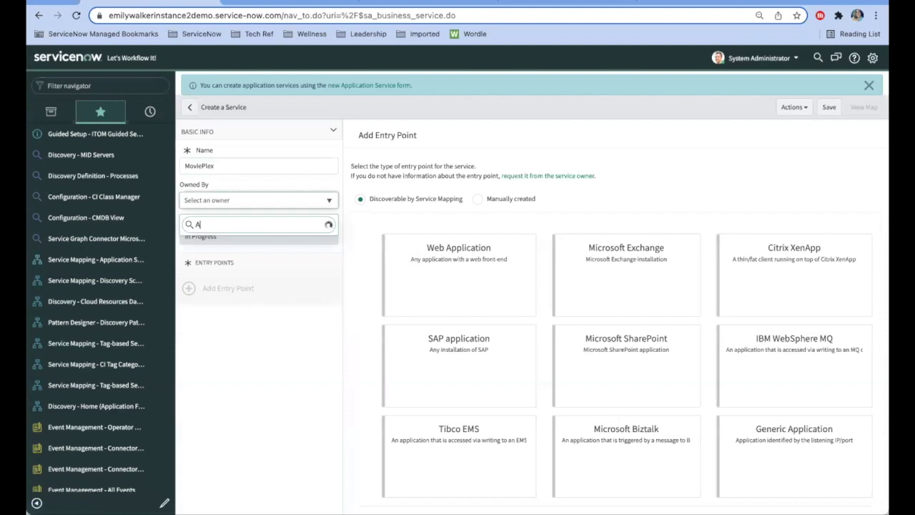
type("bel")
key("BackSpace")
key("BackSpace")
key("BackSpace")
type("Abel")
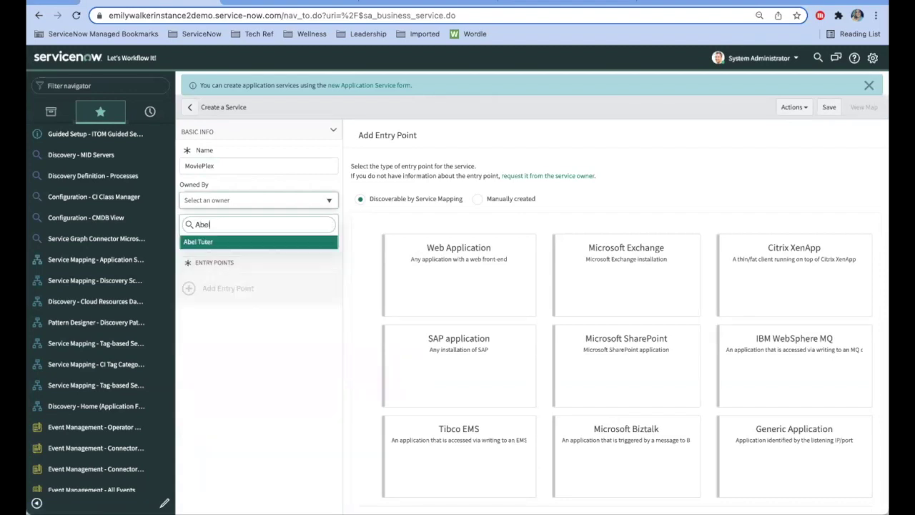
left_click(237, 243)
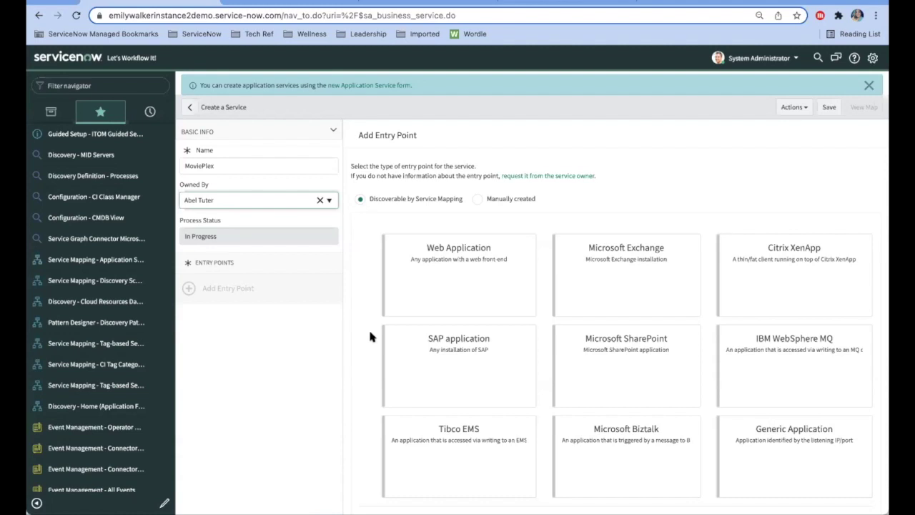
Start an entry point for MoviePlex from the complete Other Application list, using the HTTP(S) Endpoint type
scroll(368, 328, "down", 2)
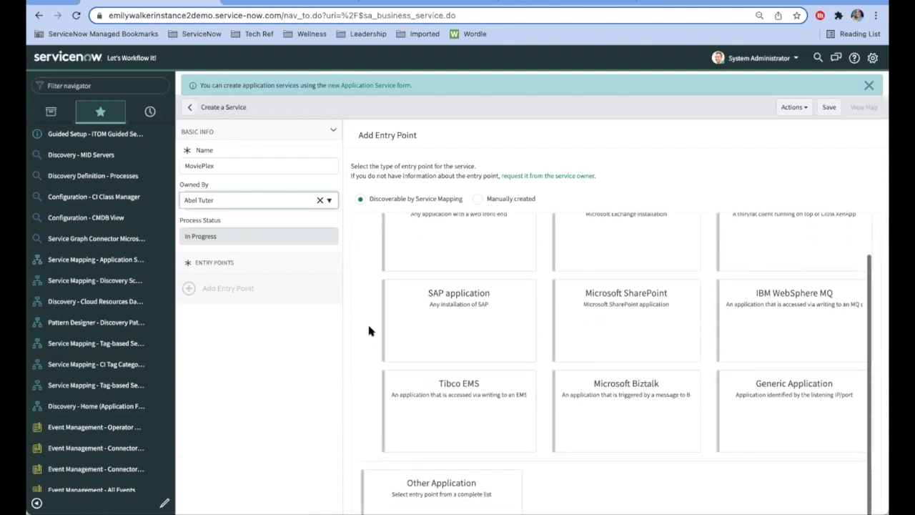
scroll(373, 265, "up", 2)
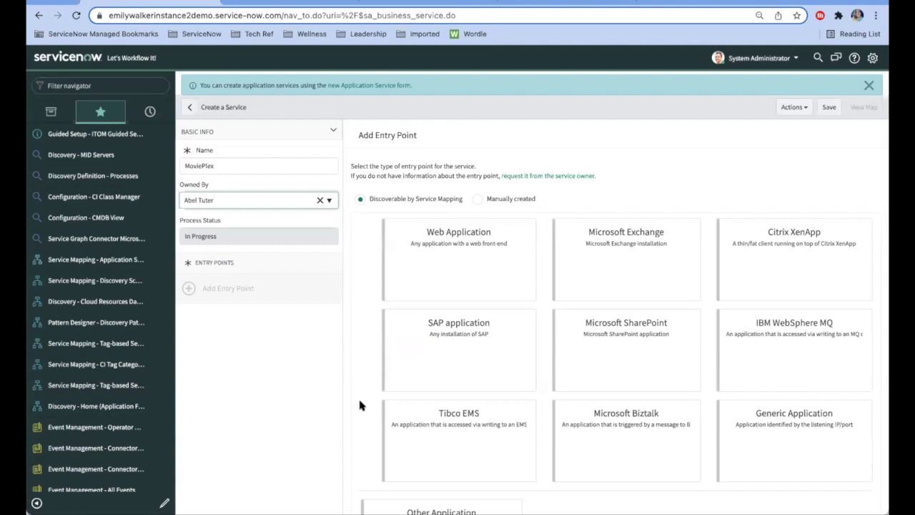
scroll(360, 404, "down", 2)
left_click(425, 492)
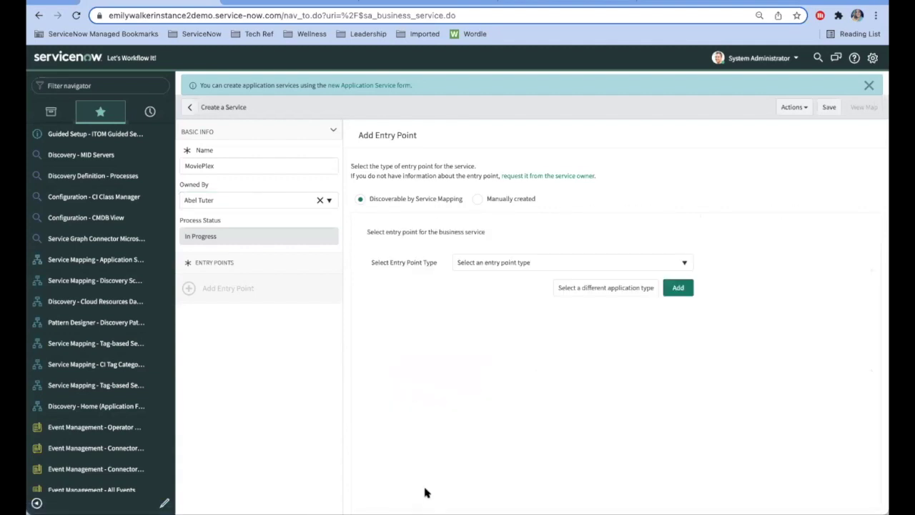
left_click(477, 263)
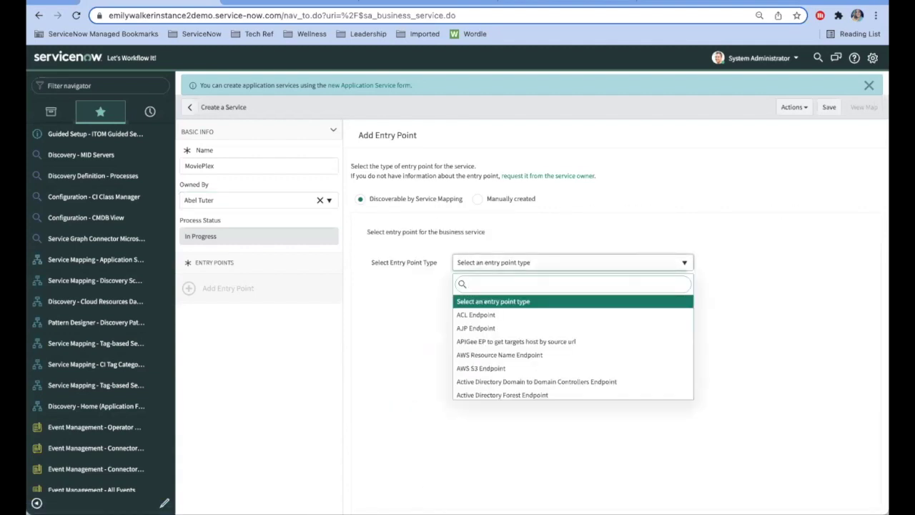
type("http")
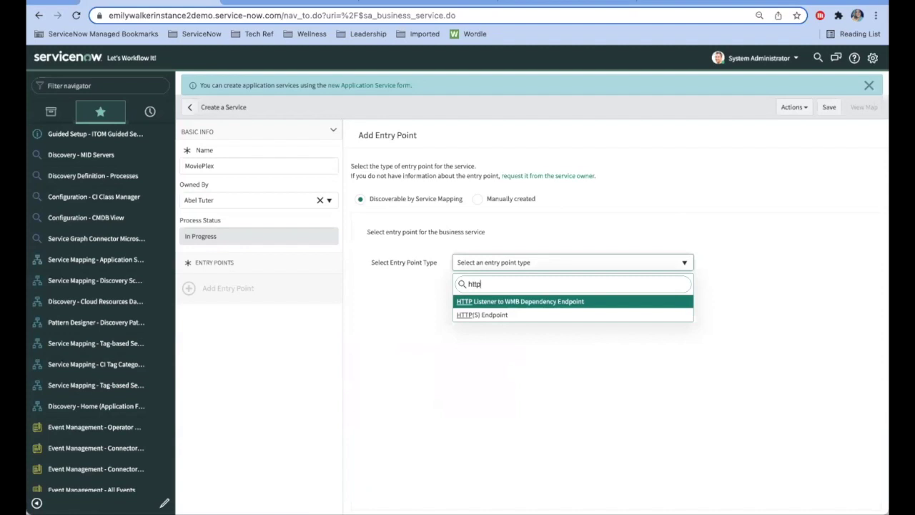
left_click(485, 317)
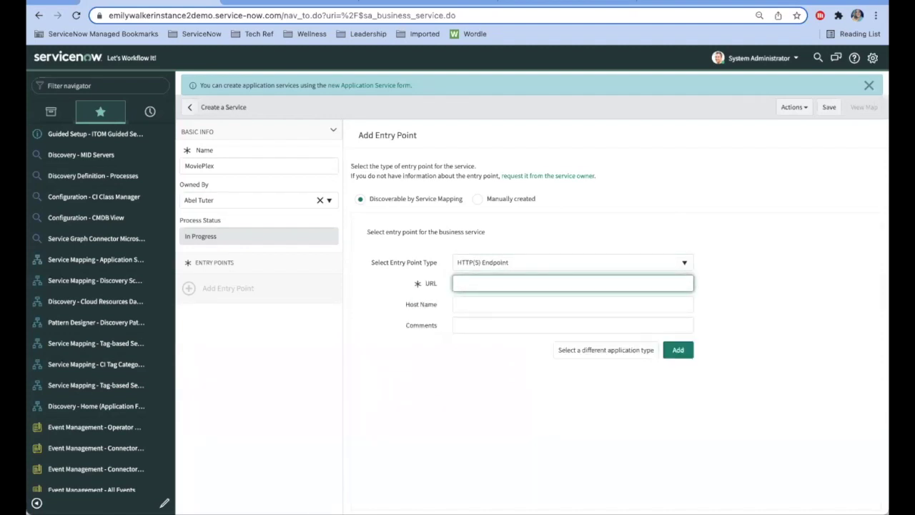
key("super+Tab")
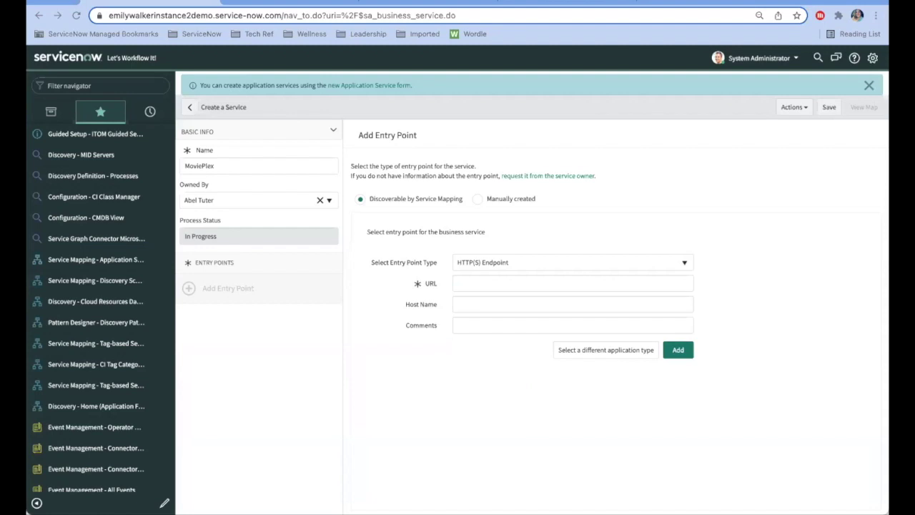
left_click(496, 283)
type("http://10.197.162.16:7001/movieplex/login.jsp")
left_click(677, 351)
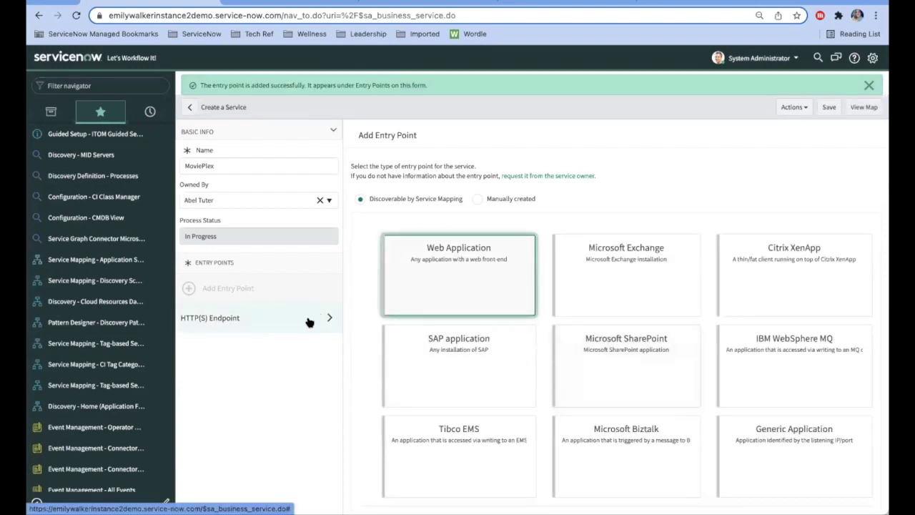
scroll(364, 365, "down", 1)
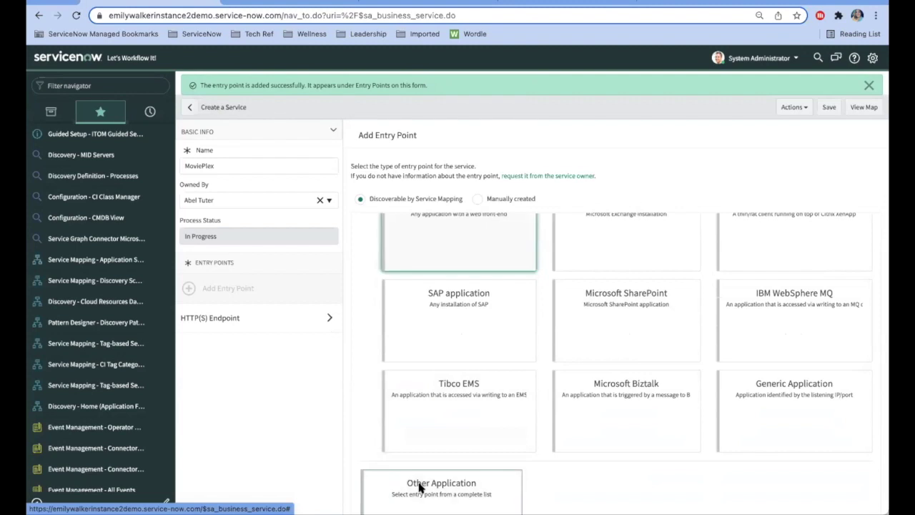
left_click(392, 484)
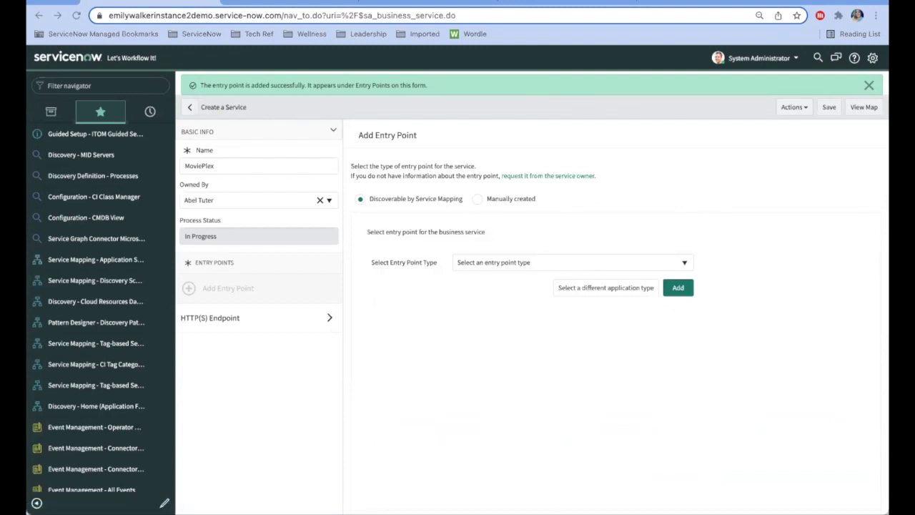
left_click(466, 265)
type("htt")
key("Down")
key("Return")
type("http://10.197.162.16:11000/oozie")
left_click(676, 349)
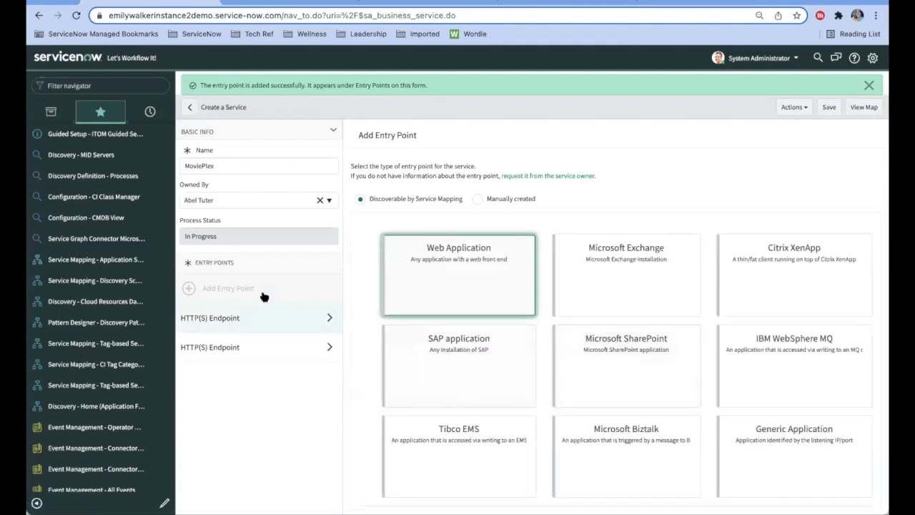
Save the MoviePlex service and update its business criticality to 3 - less critical
left_click(829, 108)
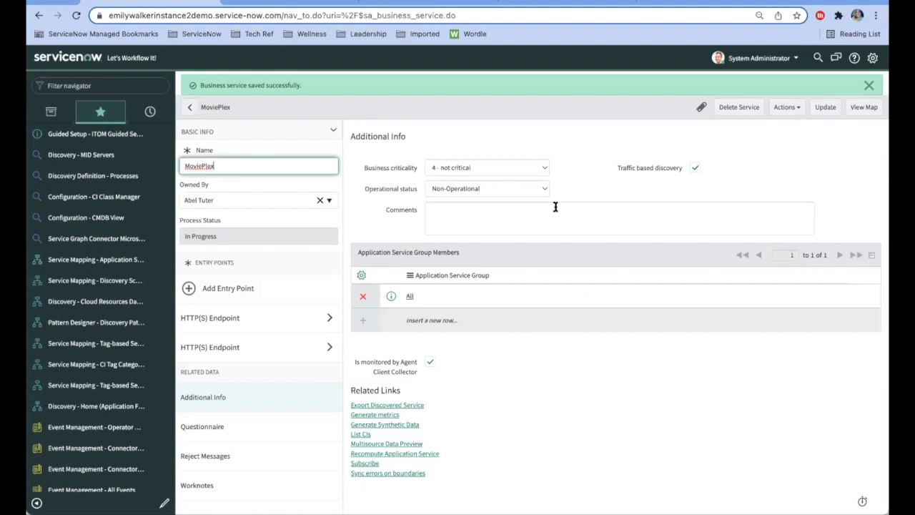
left_click(493, 169)
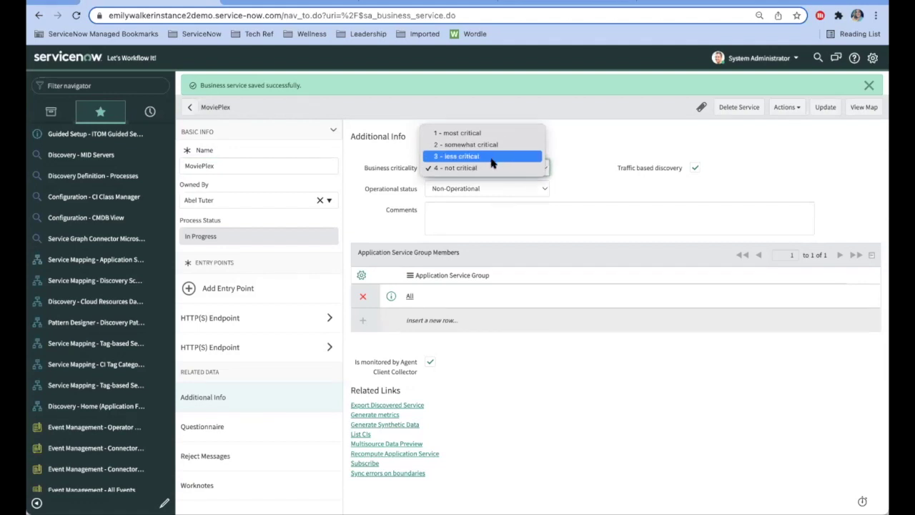
left_click(491, 158)
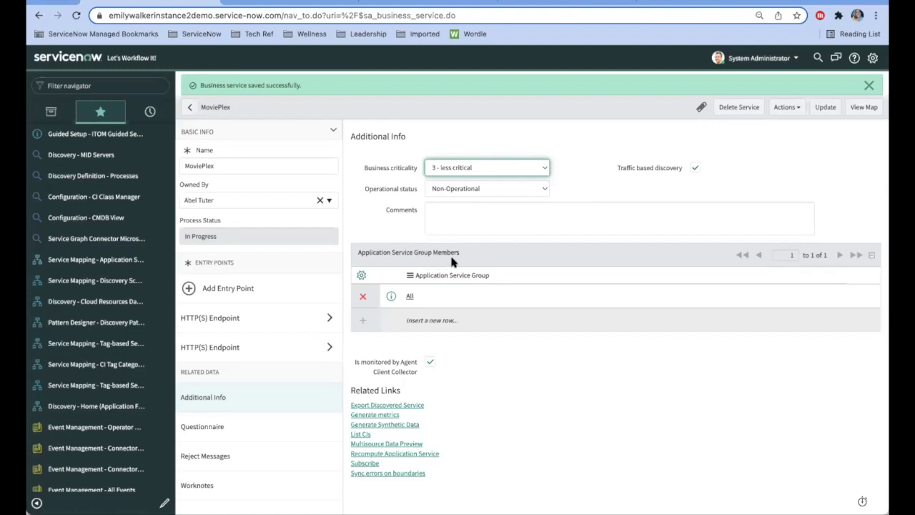
left_click(826, 108)
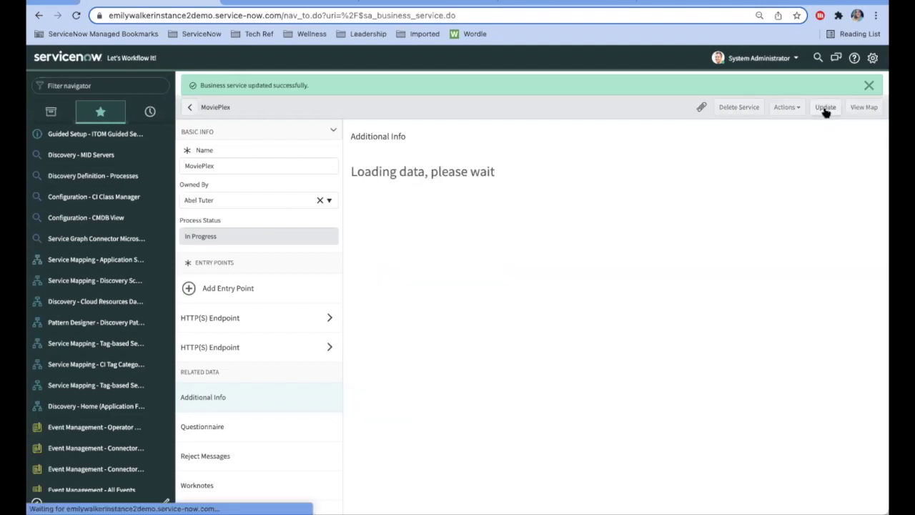
View the MoviePlex service map and inspect the properties of the sh process under Tomcat
left_click(861, 107)
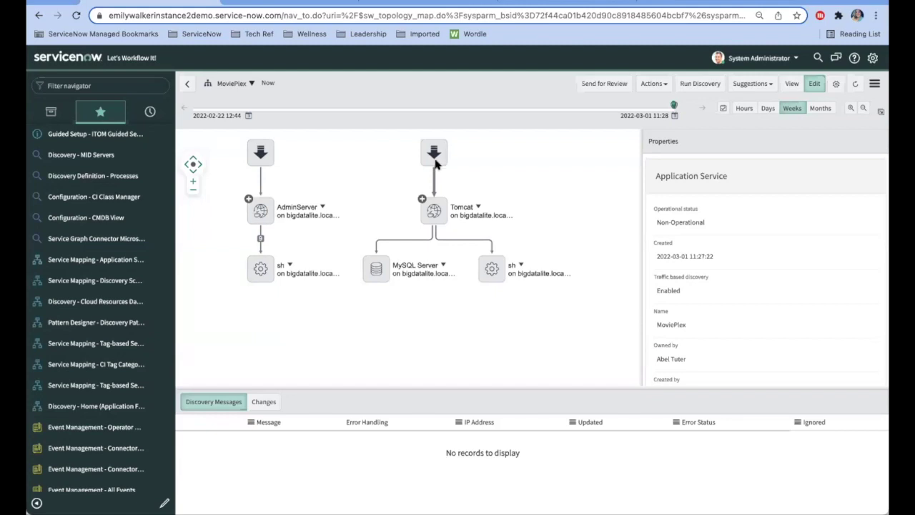
left_click(493, 266)
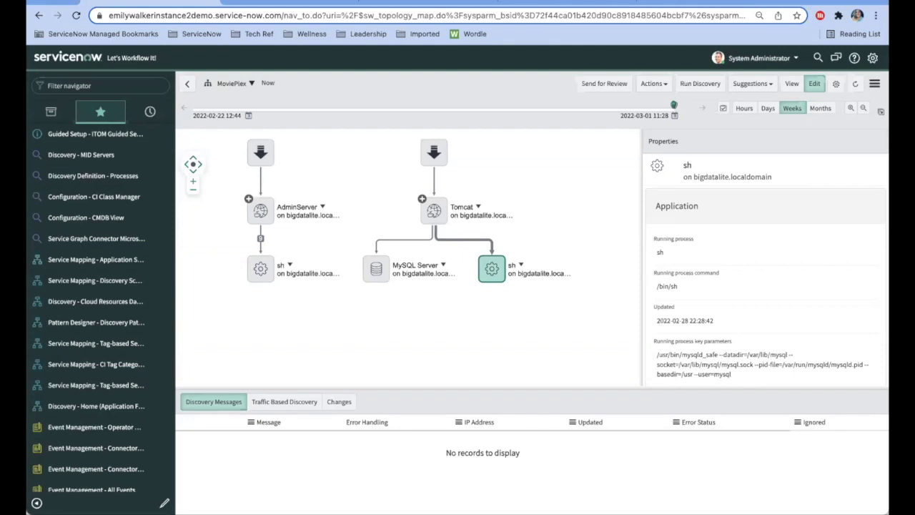
left_click(301, 348)
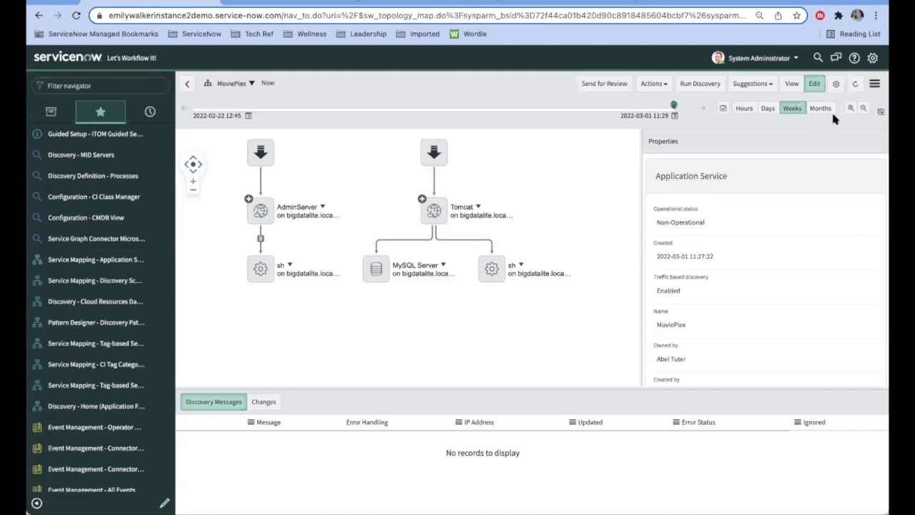
Preview the MoviePlex service map in host view and switch back to the application view
left_click(873, 84)
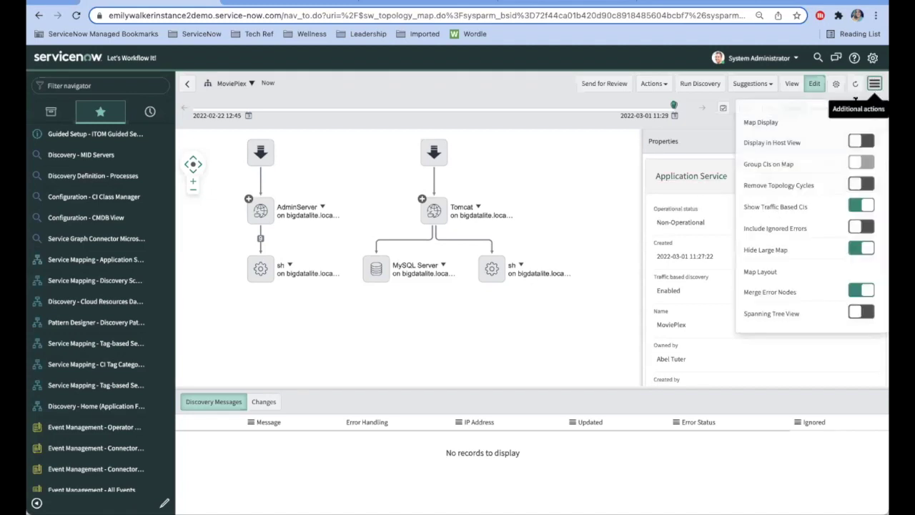
left_click(857, 142)
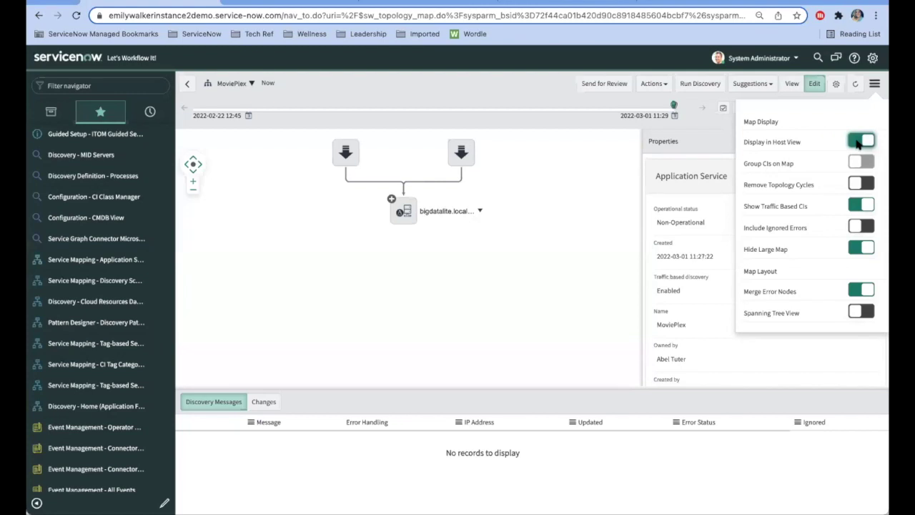
left_click(857, 143)
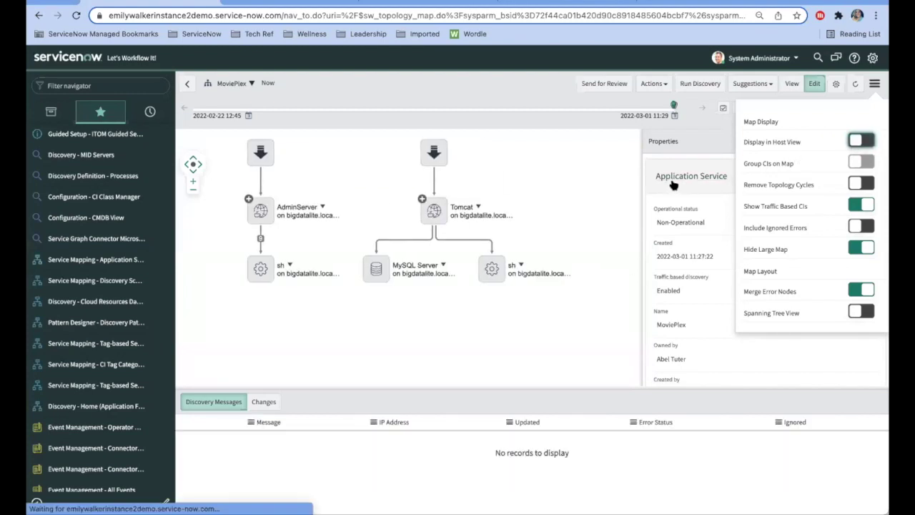
left_click(555, 110)
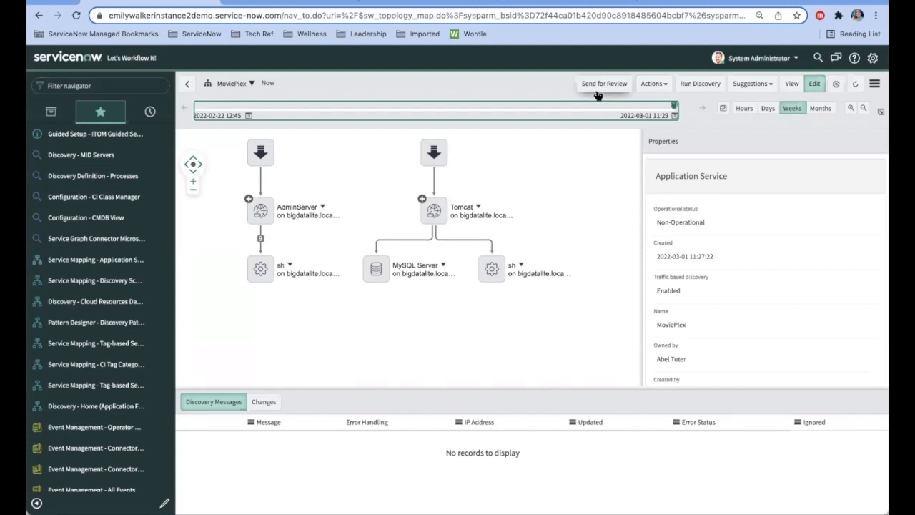
Approve the MoviePlex service map and reopen the service record from the mapped application services list
left_click(664, 85)
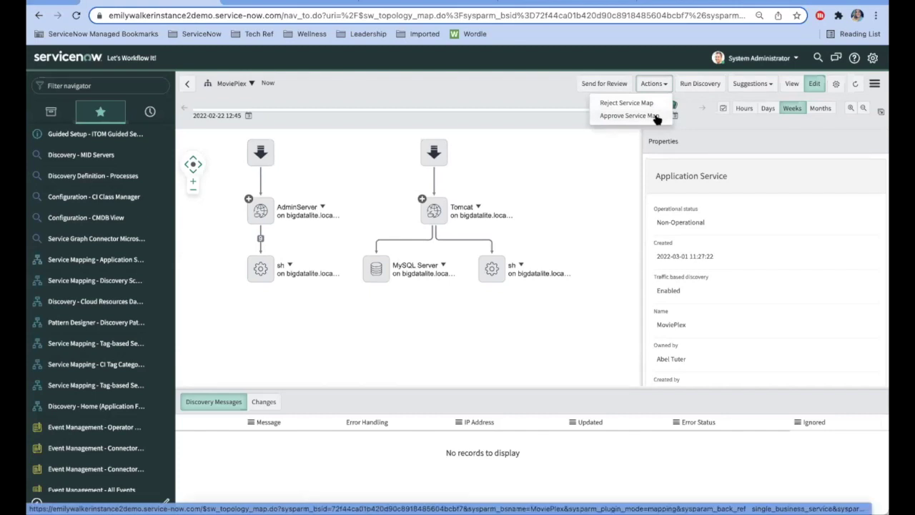
left_click(629, 115)
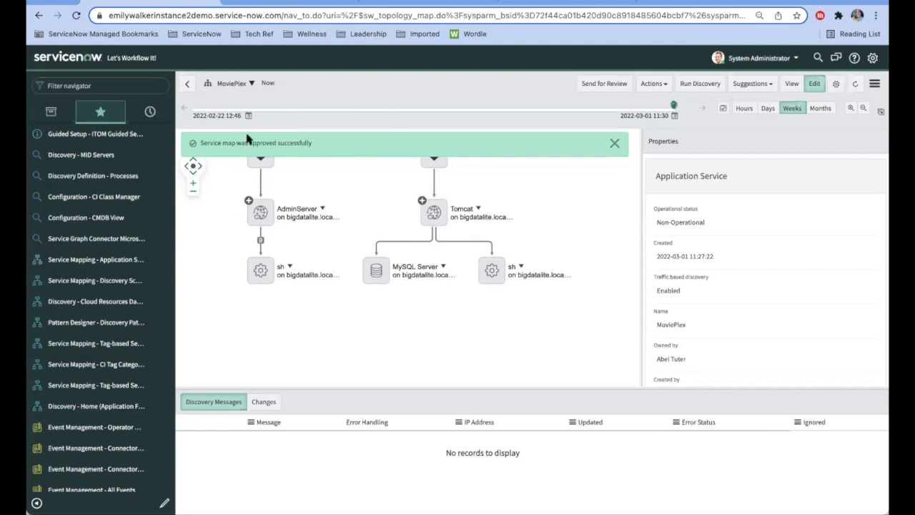
left_click(124, 261)
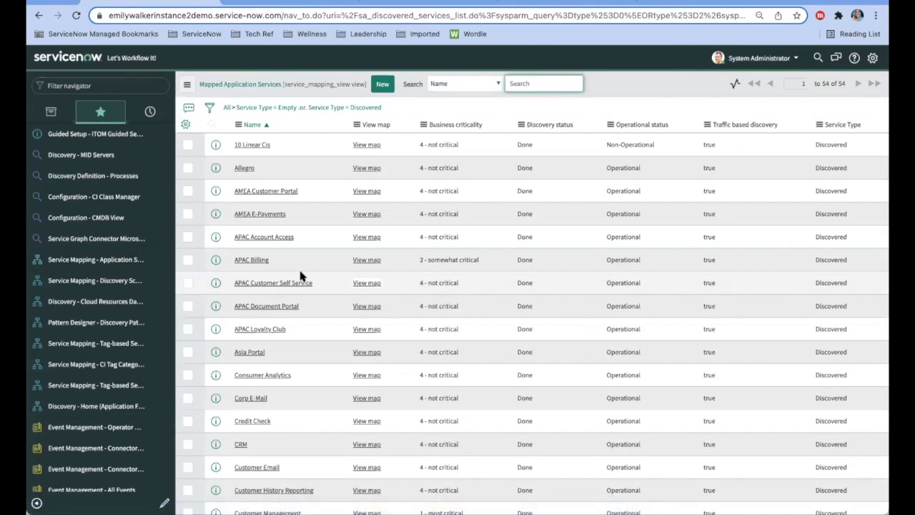
scroll(300, 275, "down", 3)
scroll(300, 275, "down", 2)
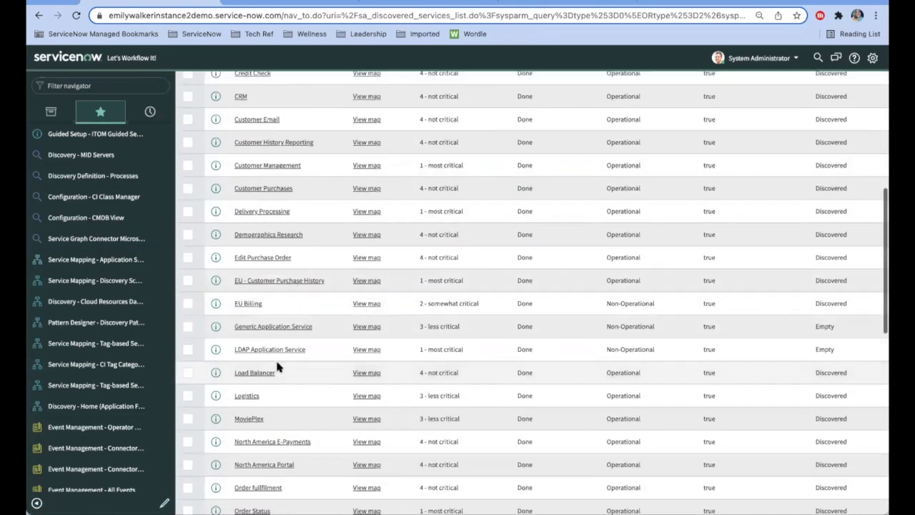
left_click(257, 419)
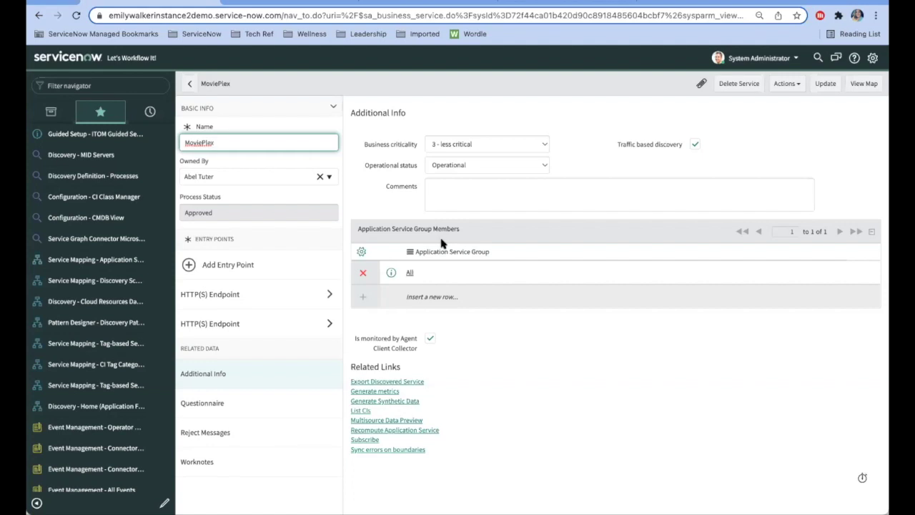
View the Service Mapping discovery schedules and filter the navigator for "discovery" to locate the Discovery application's schedules
left_click(119, 284)
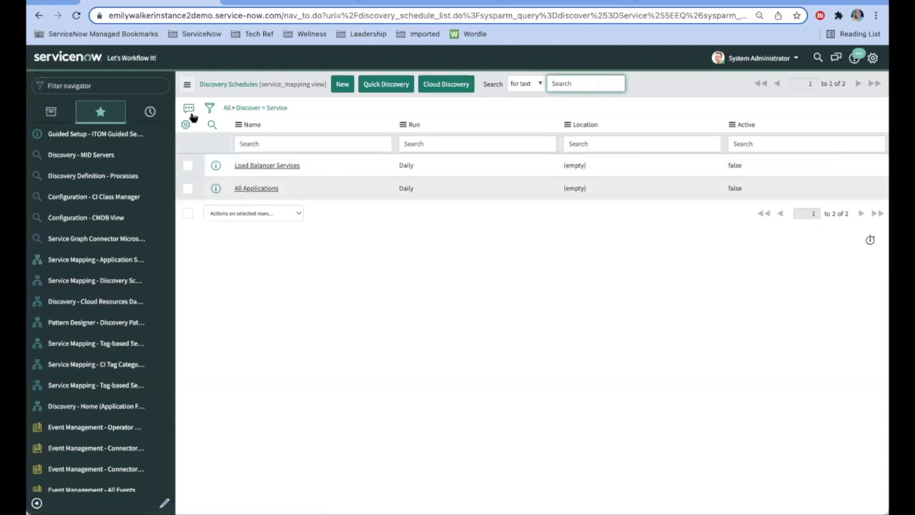
left_click(149, 86)
type("disco")
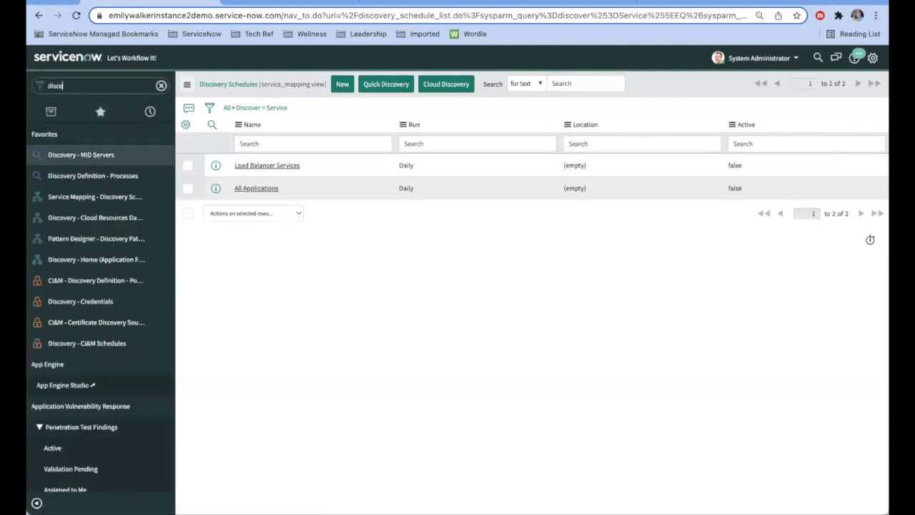
type("very")
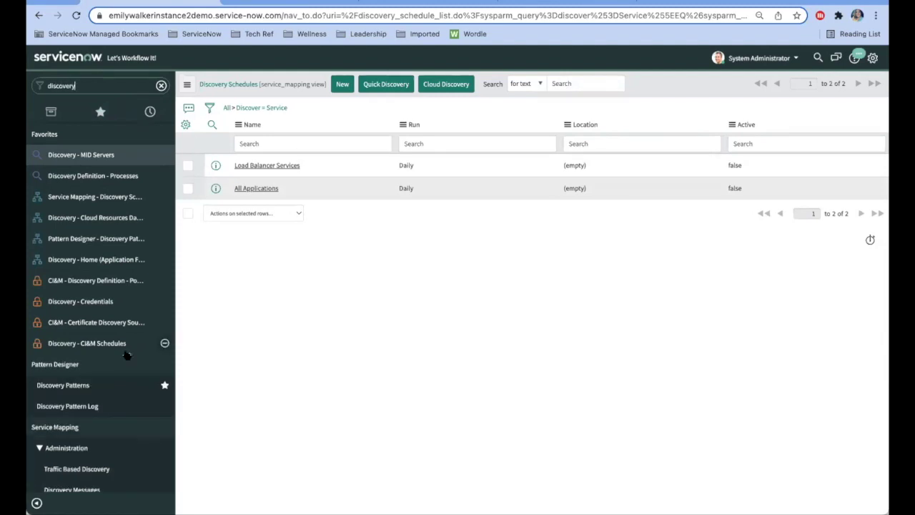
scroll(116, 354, "down", 4)
scroll(86, 290, "down", 8)
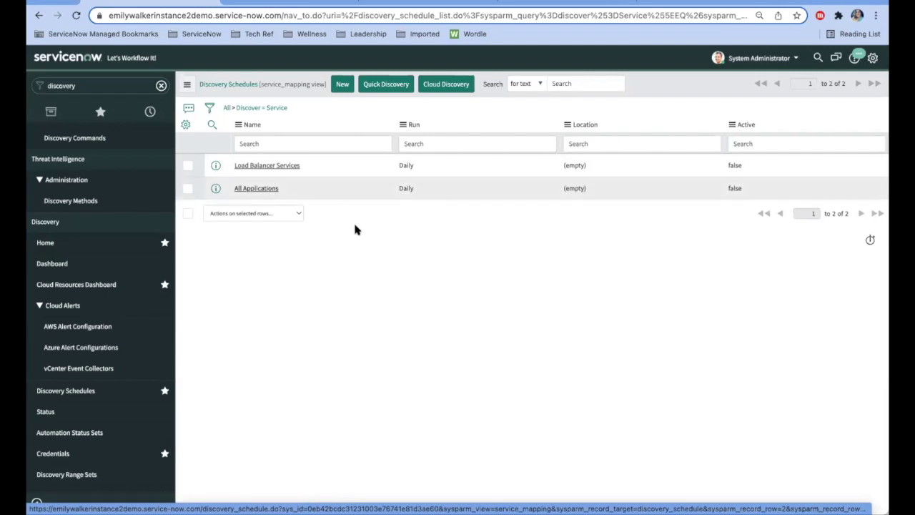
Open the All Applications discovery schedule and set it to active
left_click(274, 189)
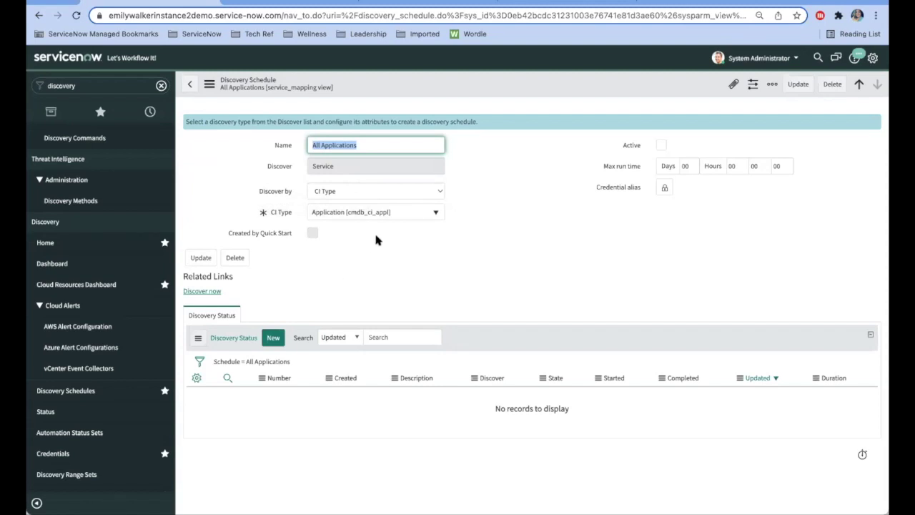
left_click(660, 145)
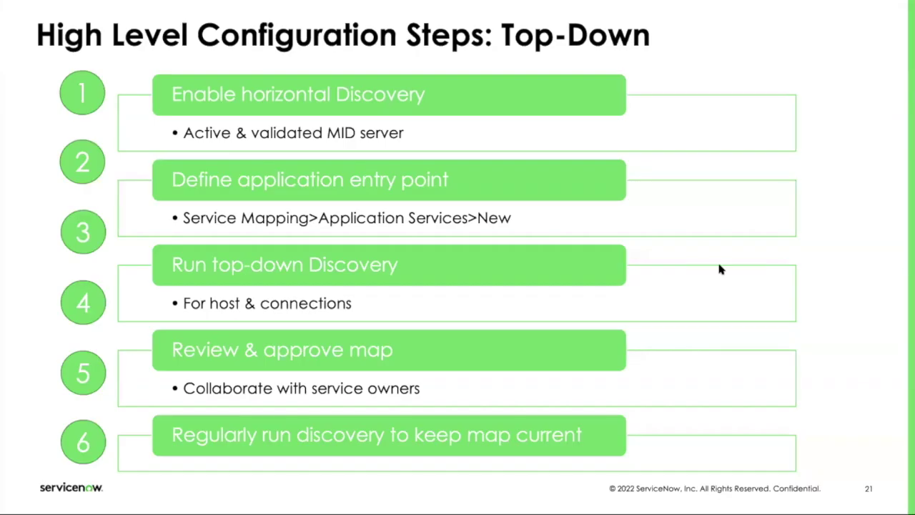
key("Right")
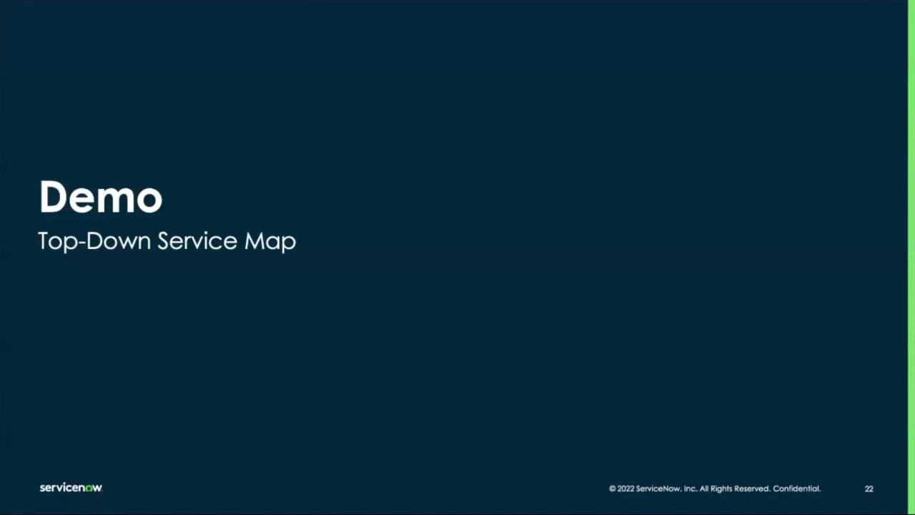
key("Right")
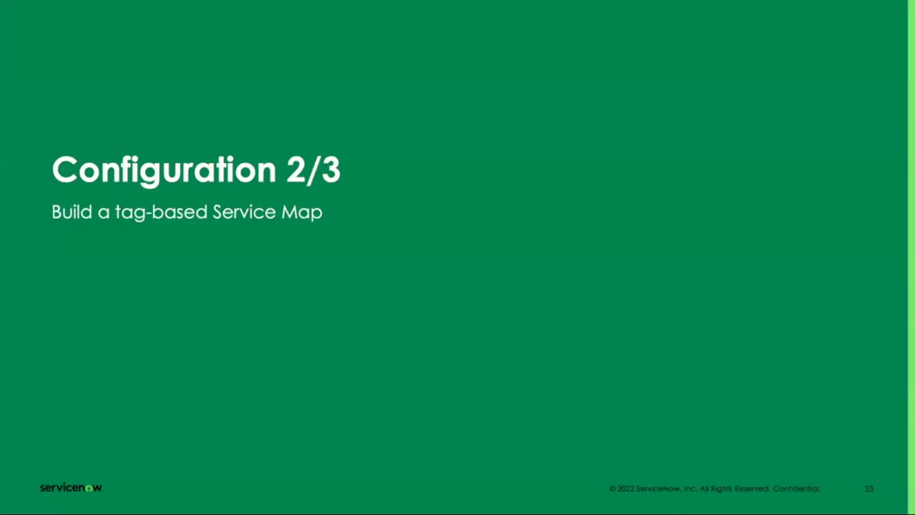
key("Right")
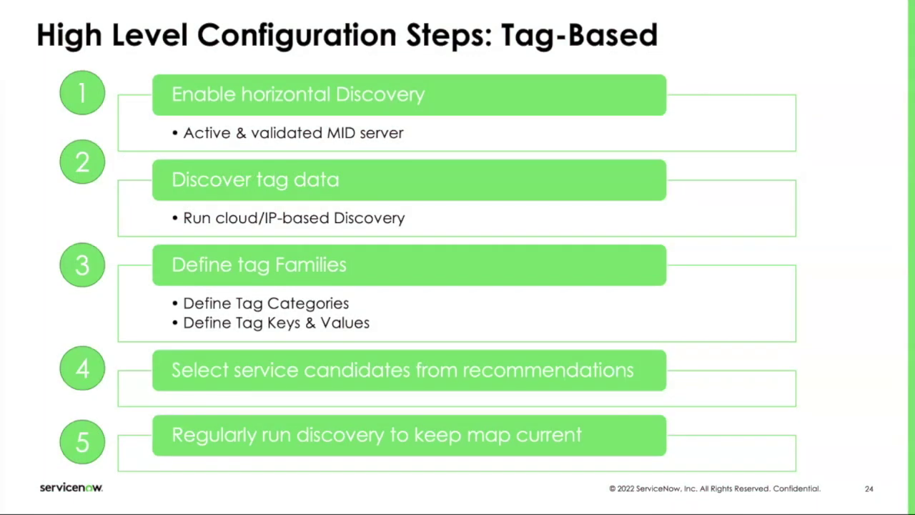
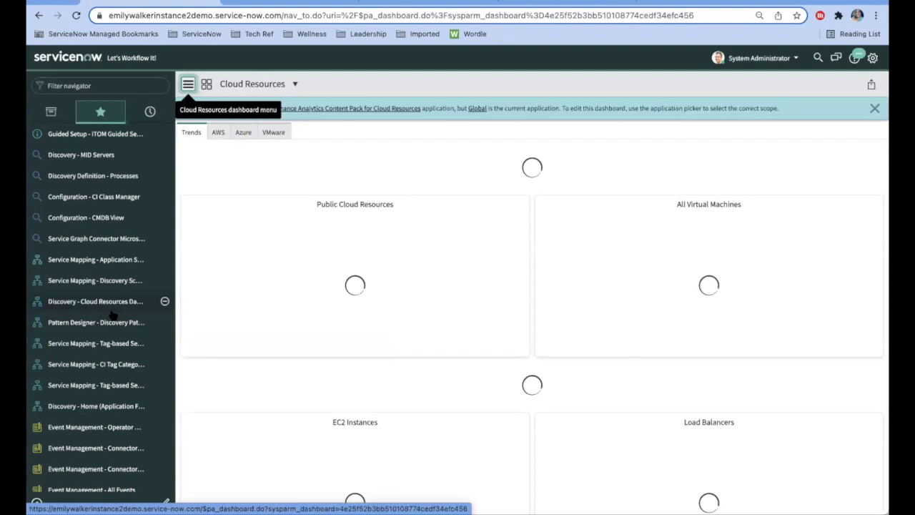
Open the EC2 instance list from the AWS view of the Cloud Resources dashboard and filter it by the owner's first name
left_click(219, 135)
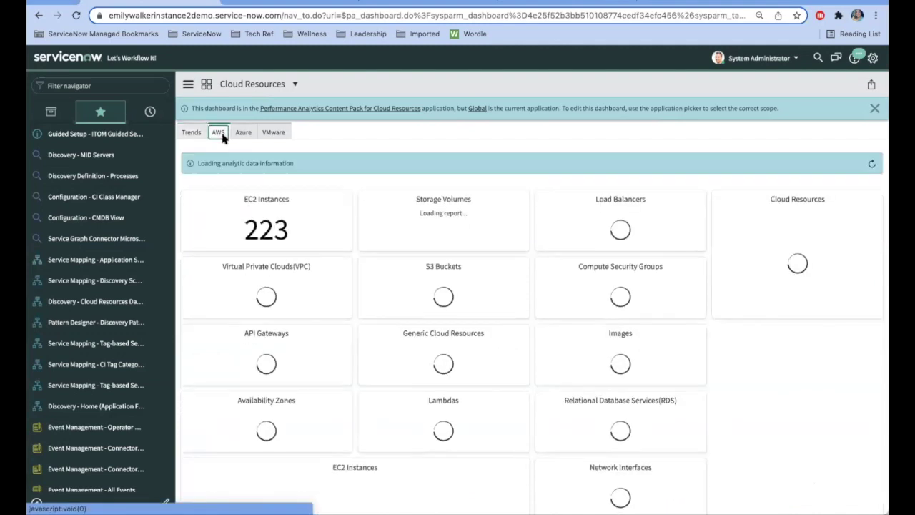
left_click(268, 228)
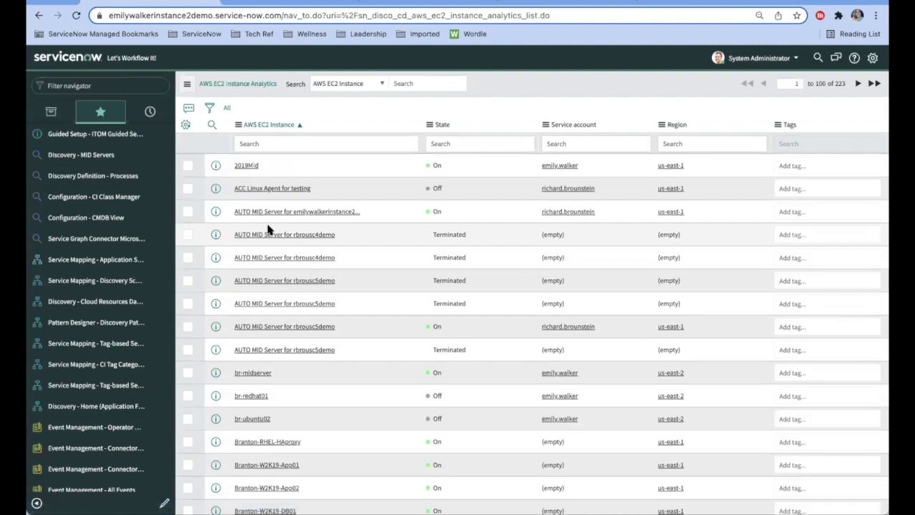
left_click(274, 144)
type("emily")
key("Return")
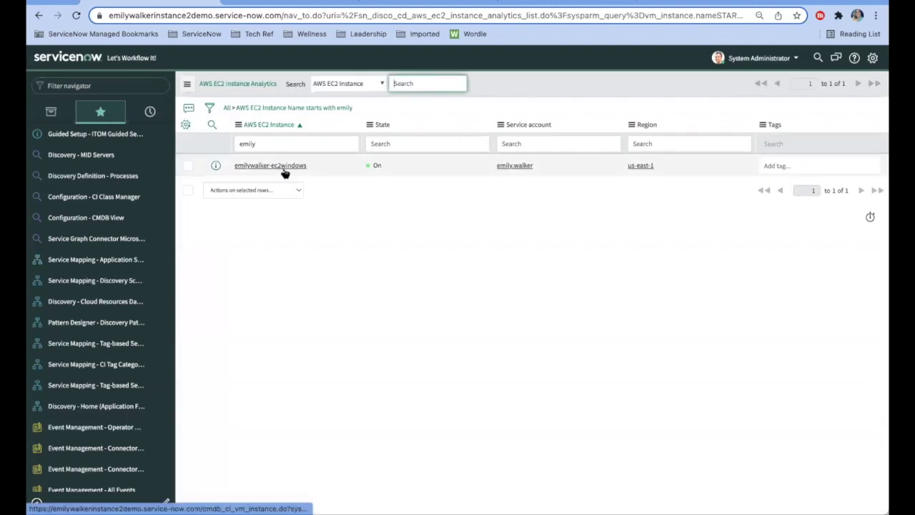
Open the filtered Windows EC2 instance record and examine all of its tag values
left_click(284, 171)
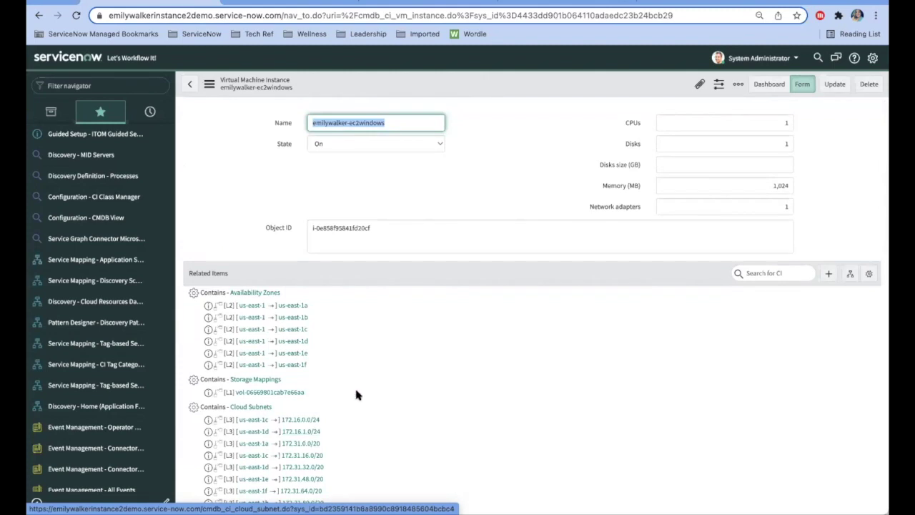
scroll(370, 386, "down", 2)
scroll(371, 393, "down", 10)
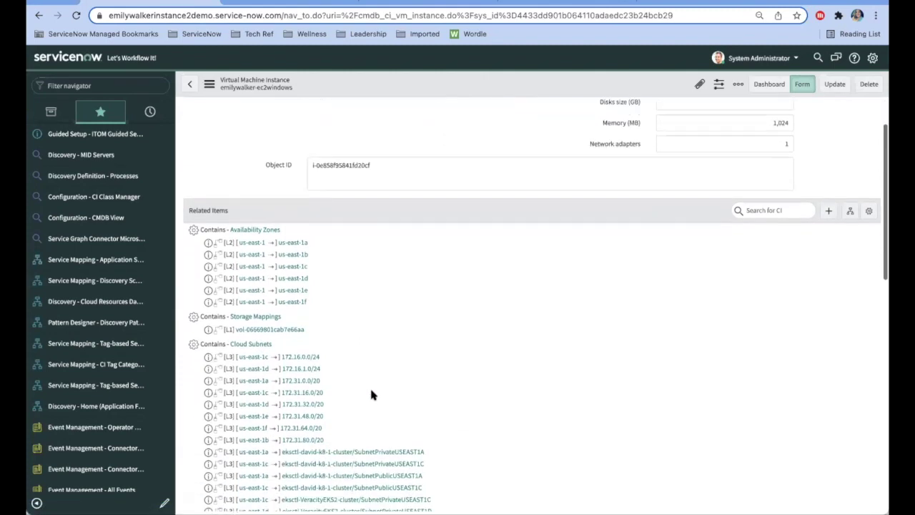
scroll(371, 393, "down", 5)
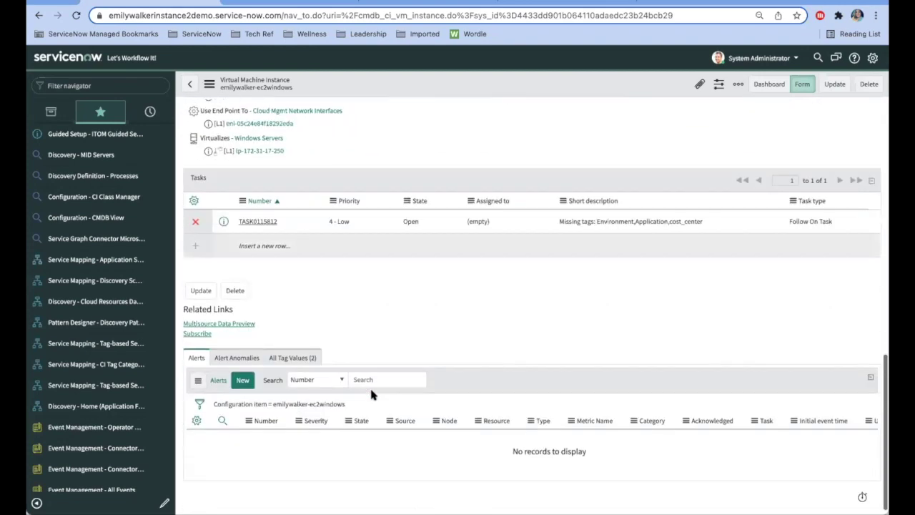
left_click(303, 358)
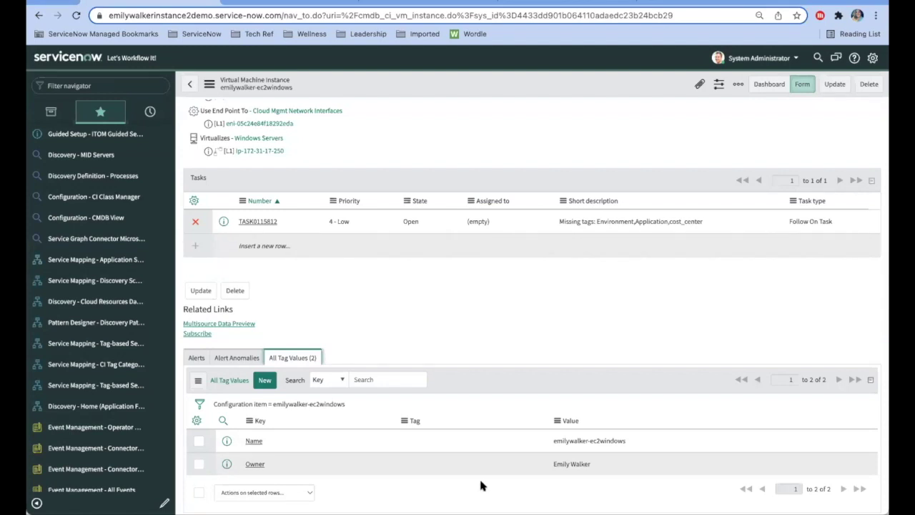
Find the "Amazon AWS Inventory Tags" discovery pattern and review its pattern text
left_click(104, 327)
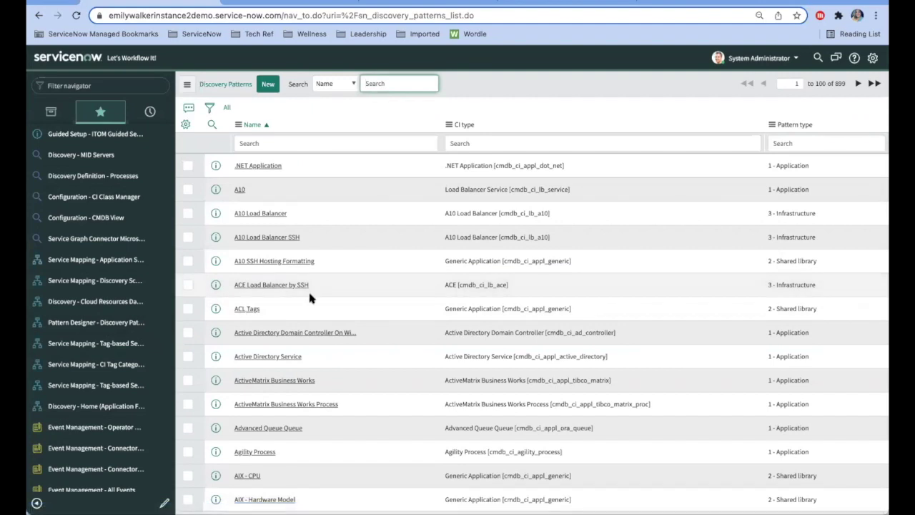
left_click(300, 141)
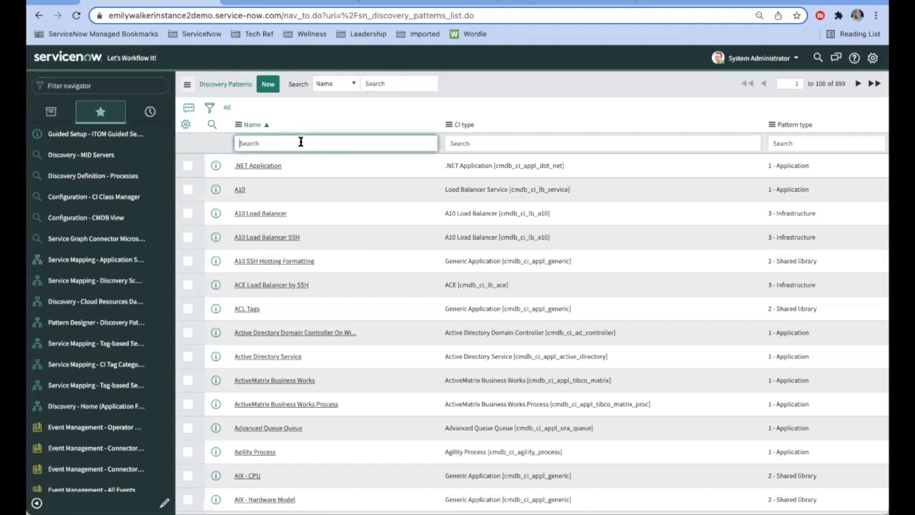
type("amazon aws inventory tags")
key("Return")
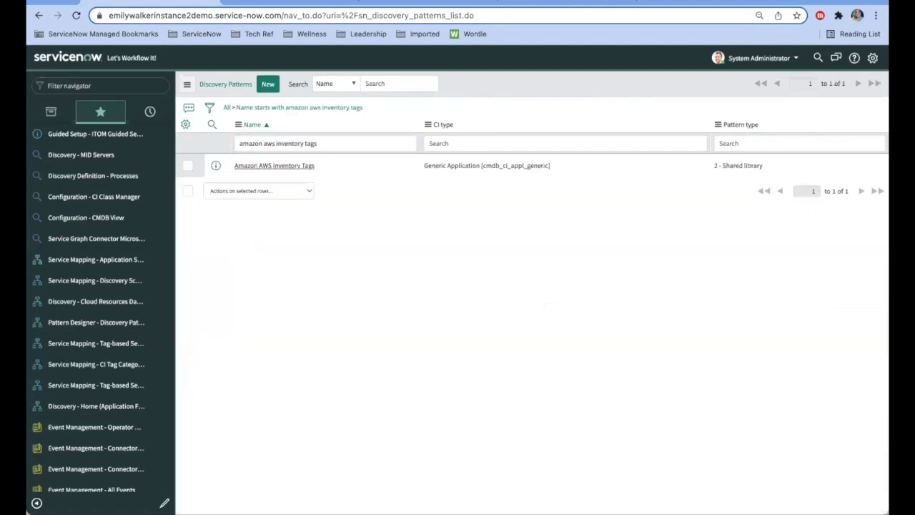
left_click(299, 166)
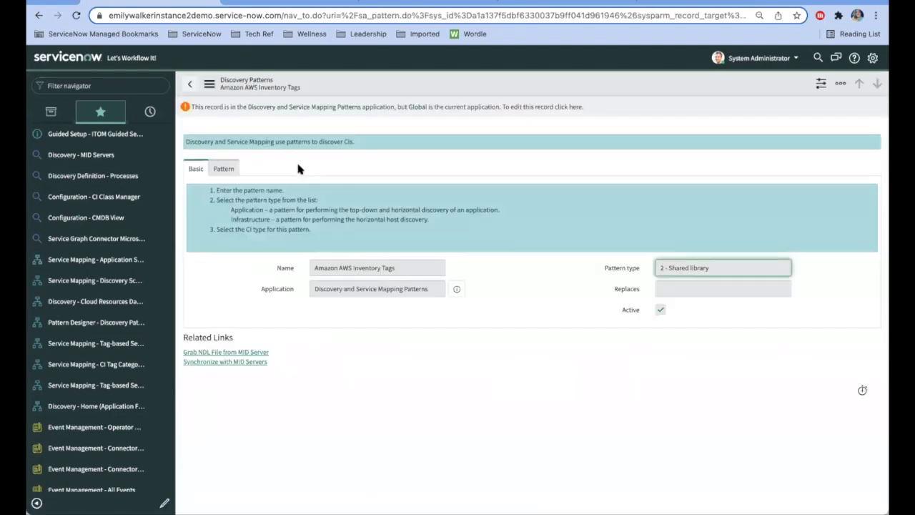
left_click(230, 169)
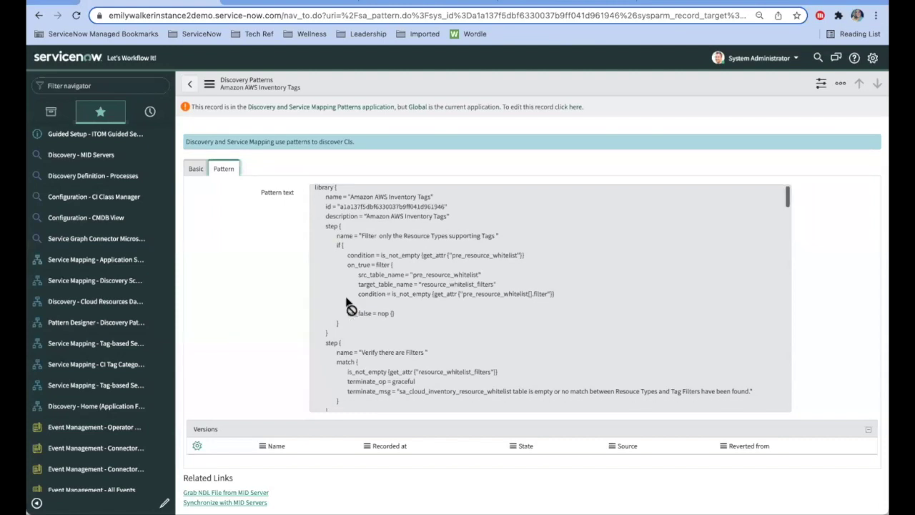
scroll(323, 317, "down", 2)
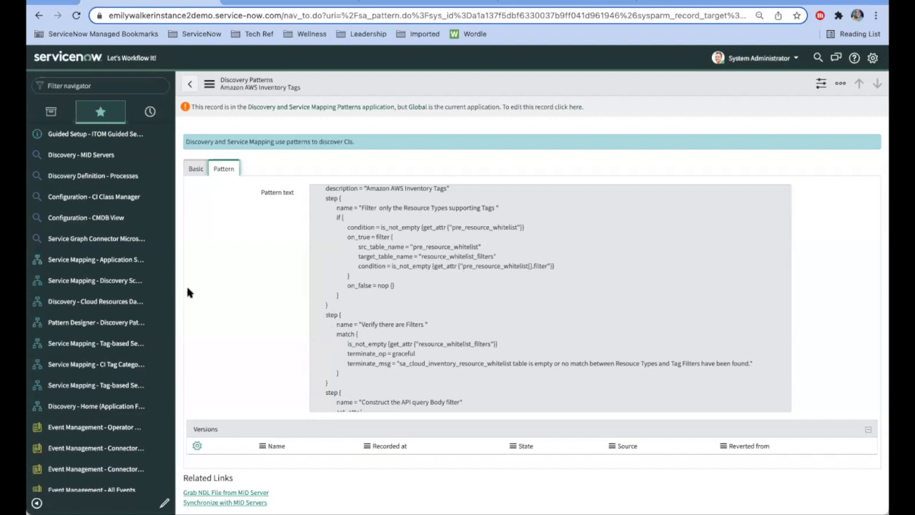
Open the tag-based application service recommendation::prod, view its service map, and leave the map
left_click(127, 345)
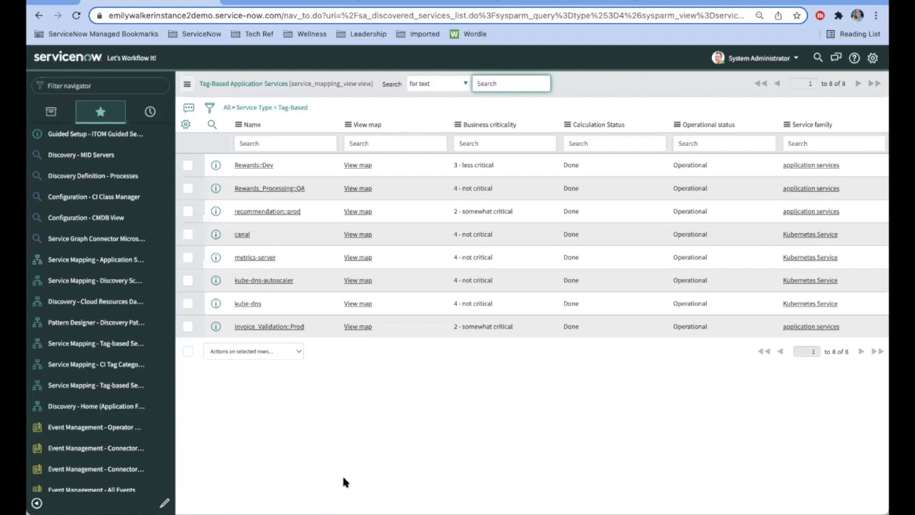
left_click(265, 212)
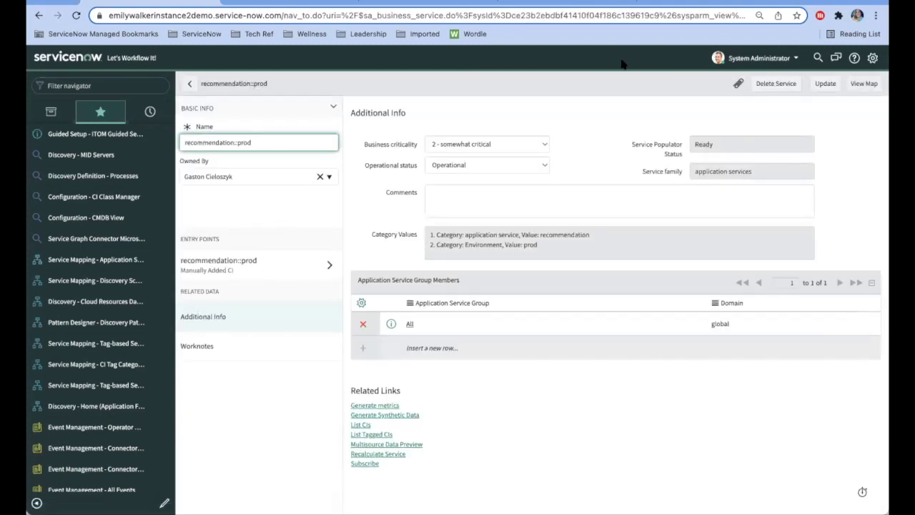
left_click(864, 84)
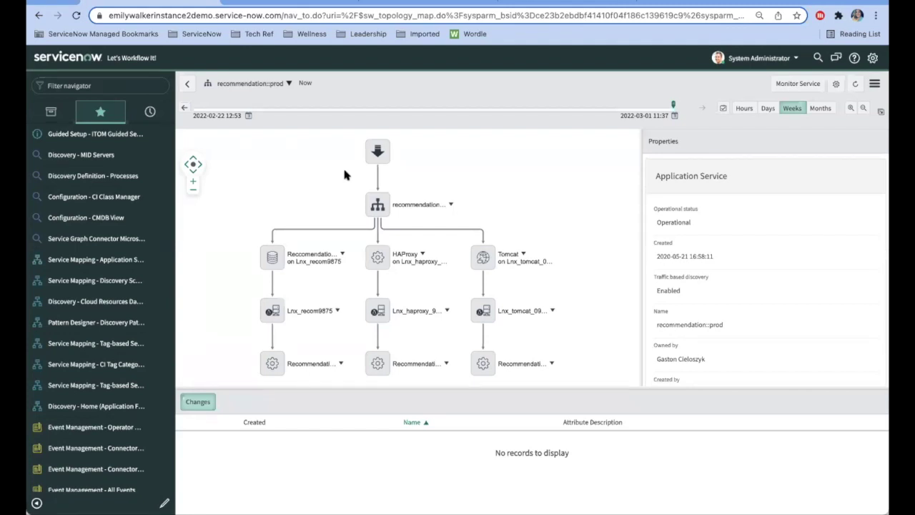
left_click(187, 85)
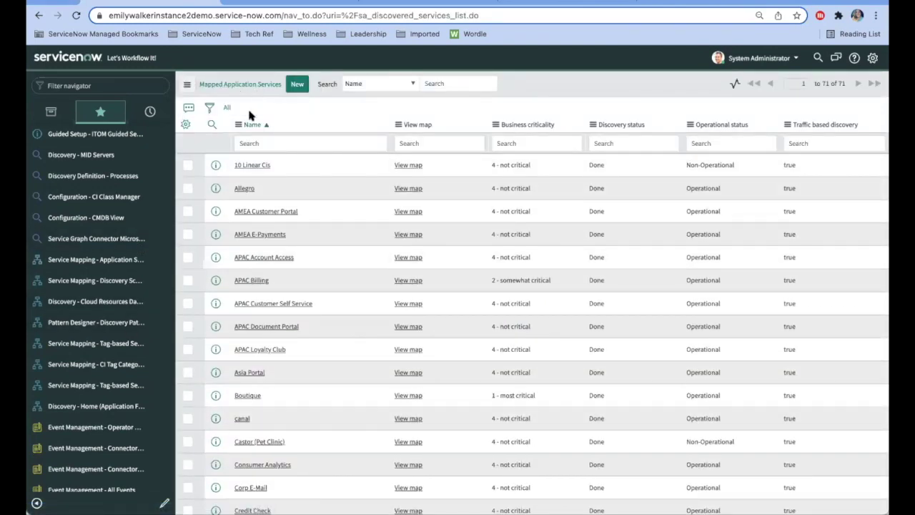
Delete the recommendation::prod service from the tag-based application services list and dismiss the resulting notice
left_click(118, 348)
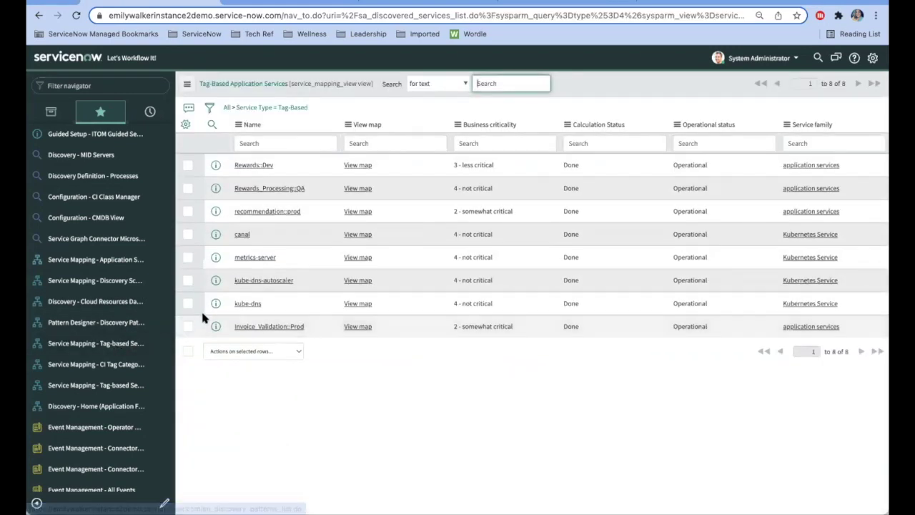
left_click(187, 211)
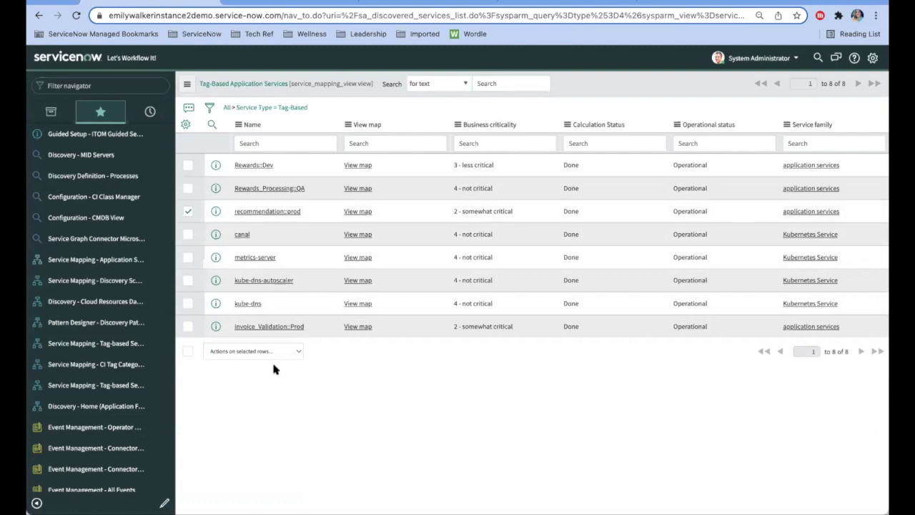
left_click(278, 352)
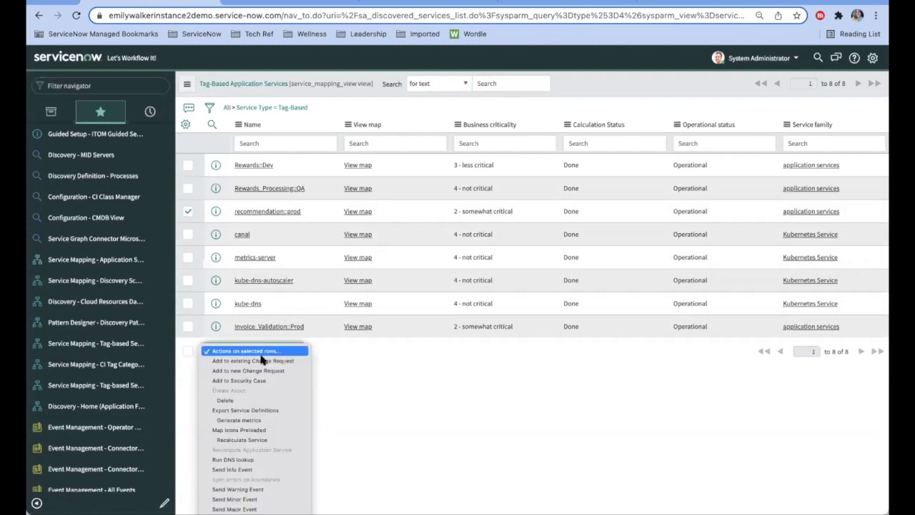
left_click(236, 401)
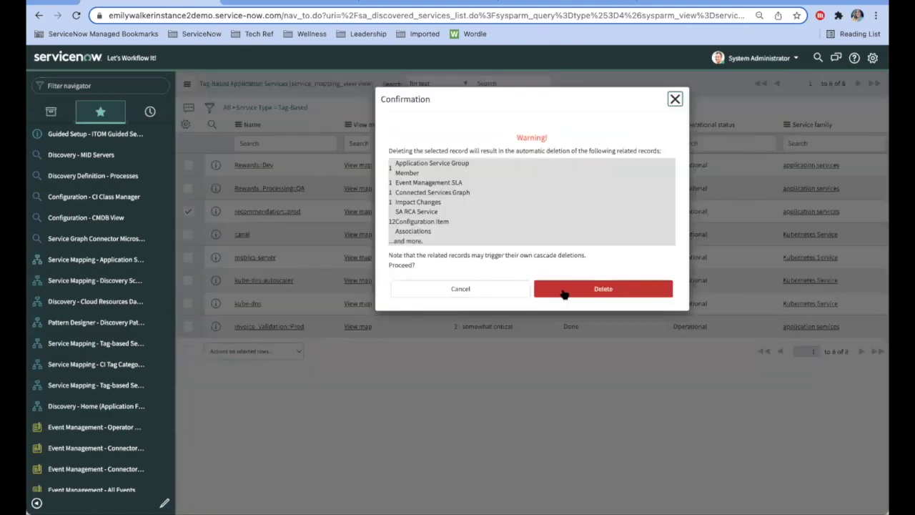
left_click(579, 290)
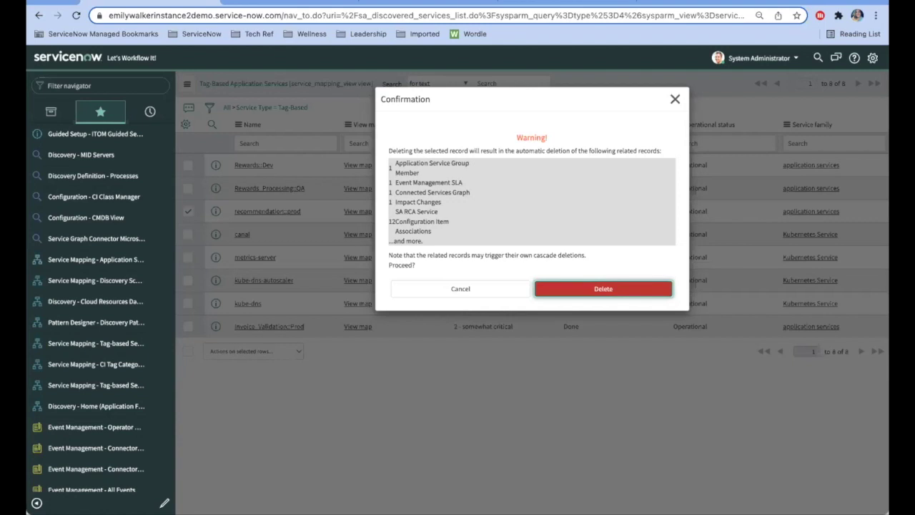
key("Return")
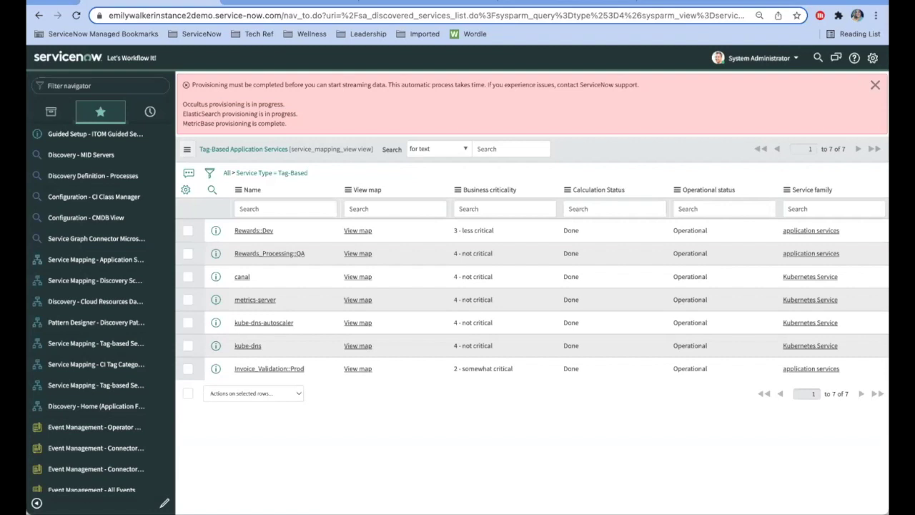
left_click(875, 85)
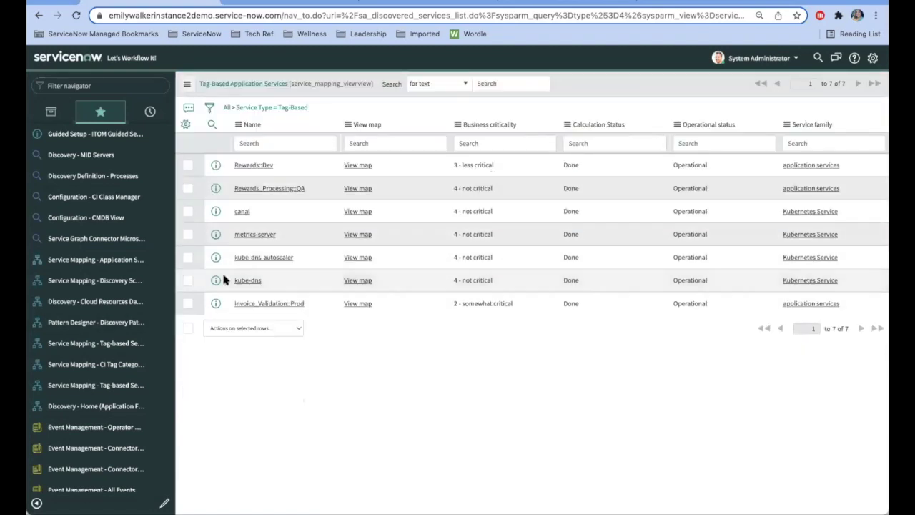
Review the tag keys of the "application service" CI tag category and the tag categories of the "application services" tag-based service family
left_click(122, 366)
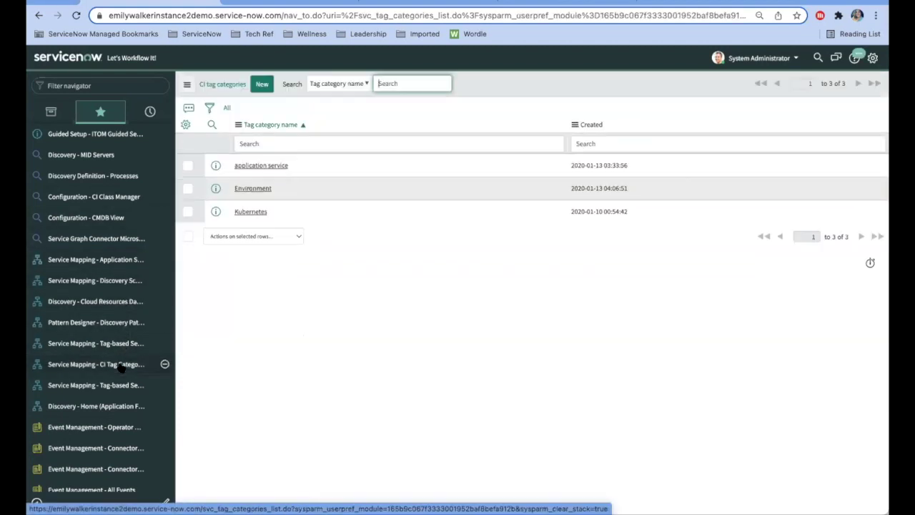
left_click(280, 169)
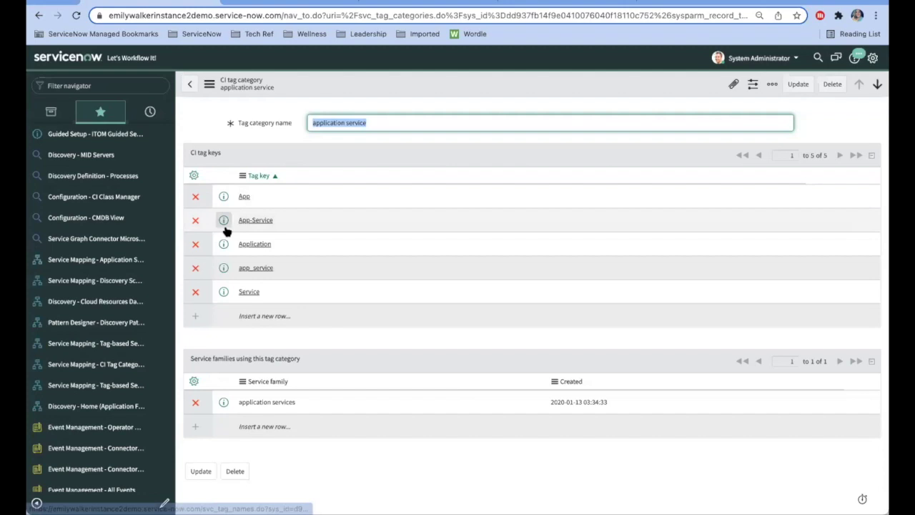
left_click(118, 390)
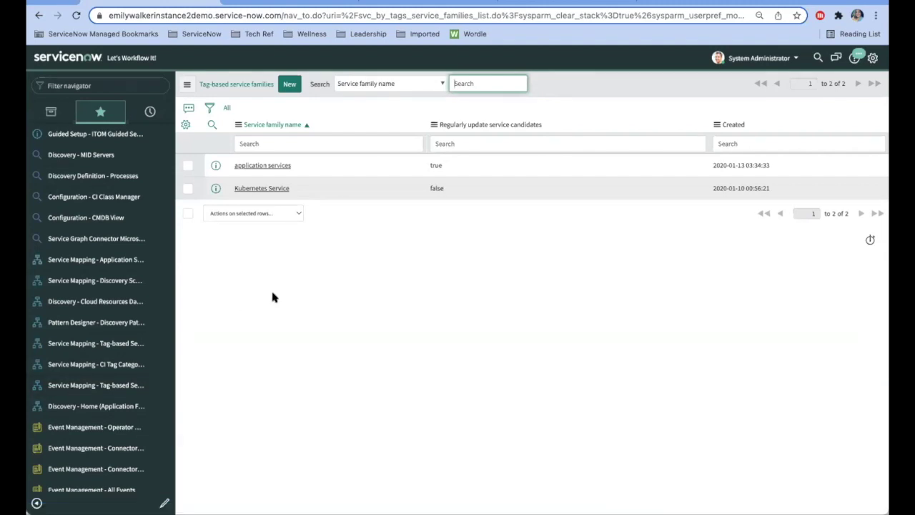
left_click(265, 167)
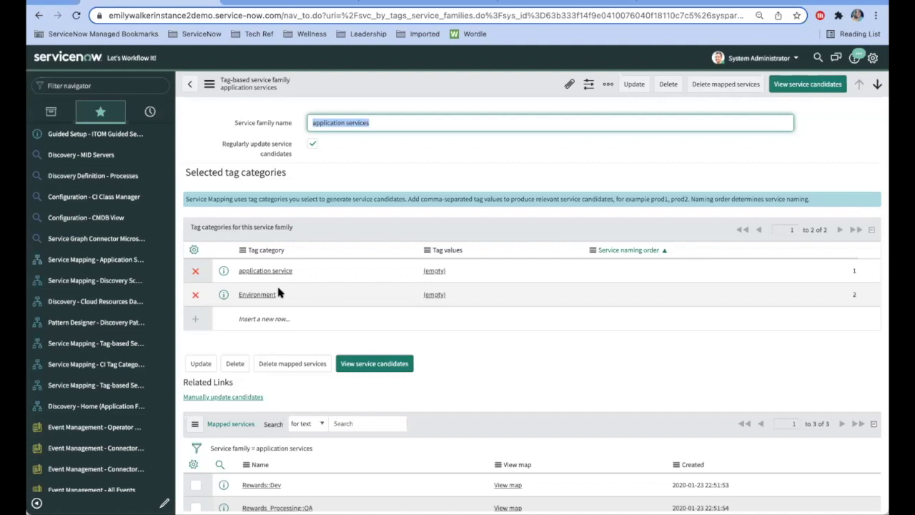
Map the recommendation::prod service candidate of the application services family and dismiss the resulting notice
left_click(350, 367)
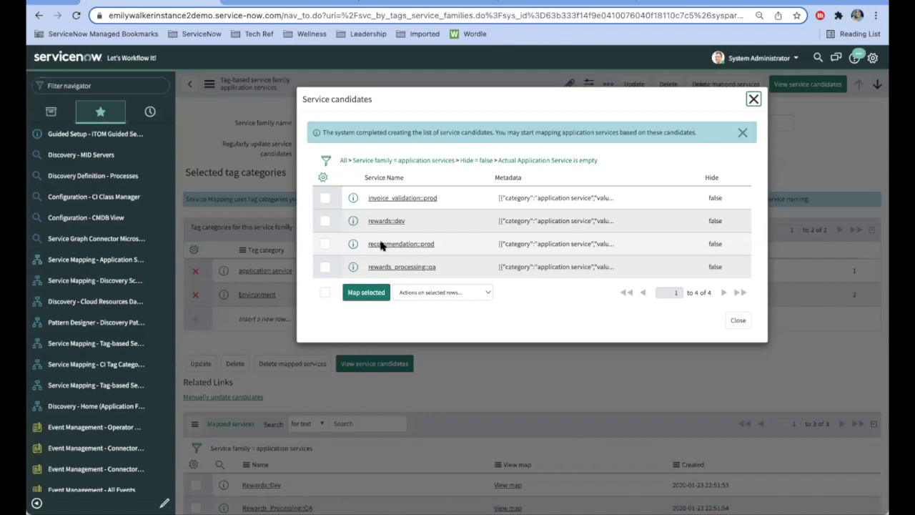
left_click(325, 243)
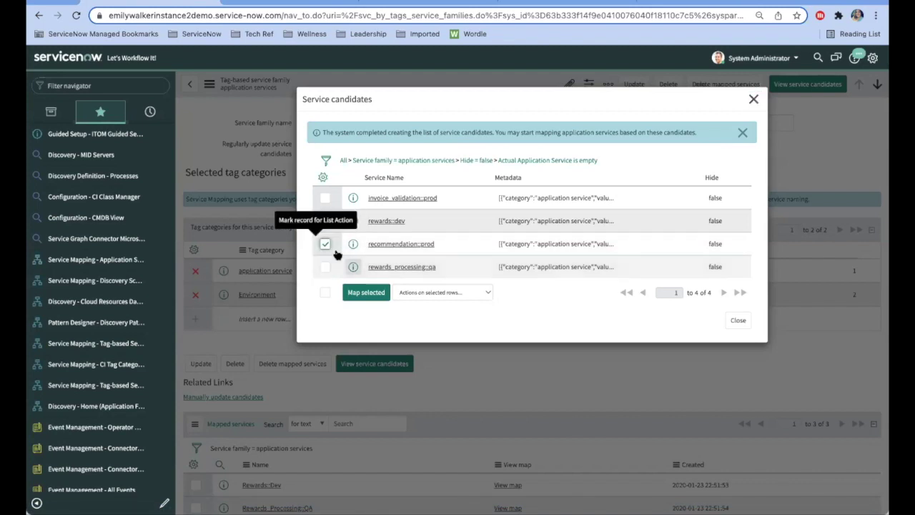
left_click(363, 293)
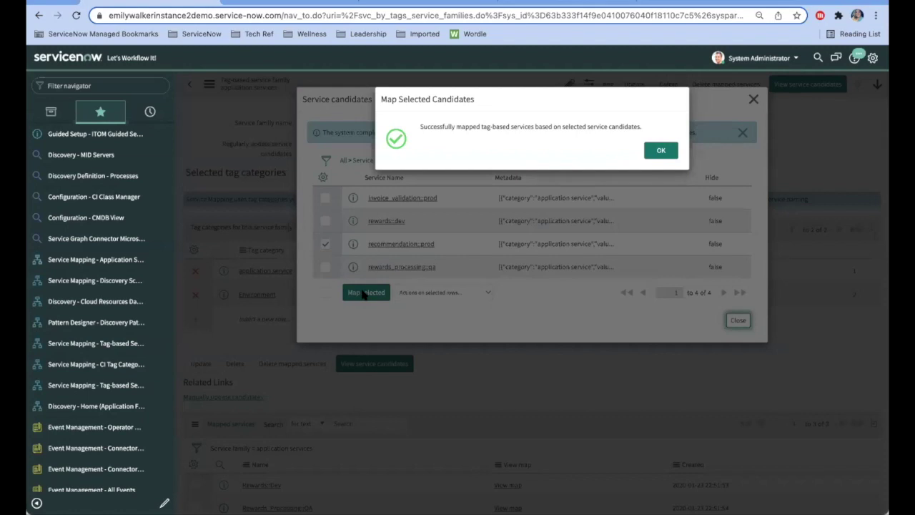
left_click(661, 151)
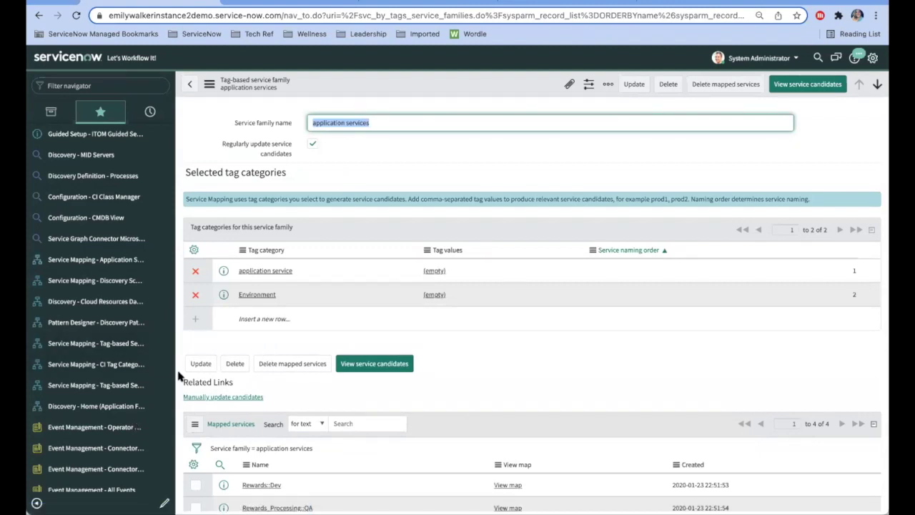
Recalculate the recommendation::prod tag-based application service and view its service map
left_click(125, 344)
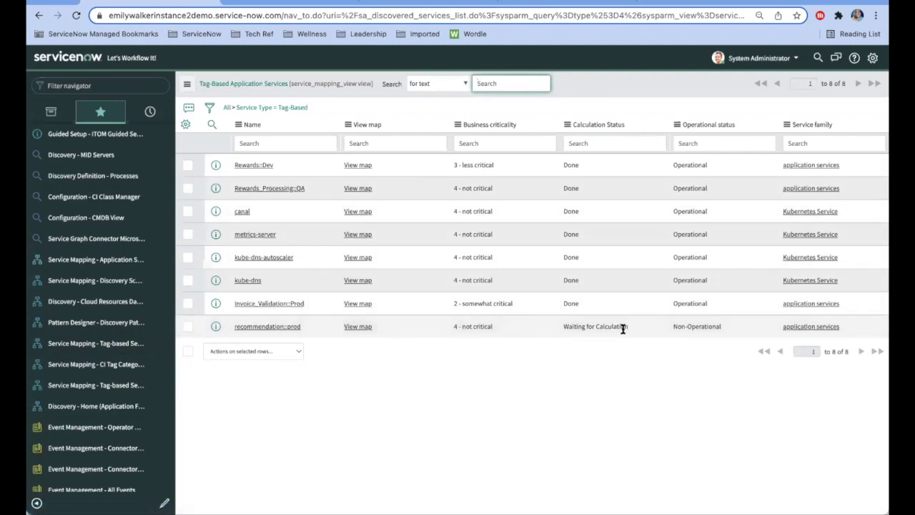
left_click(293, 327)
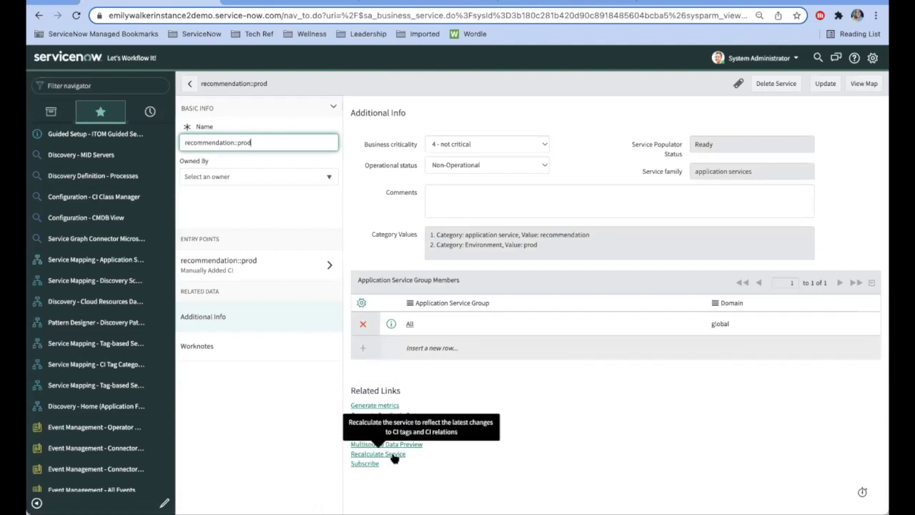
left_click(392, 455)
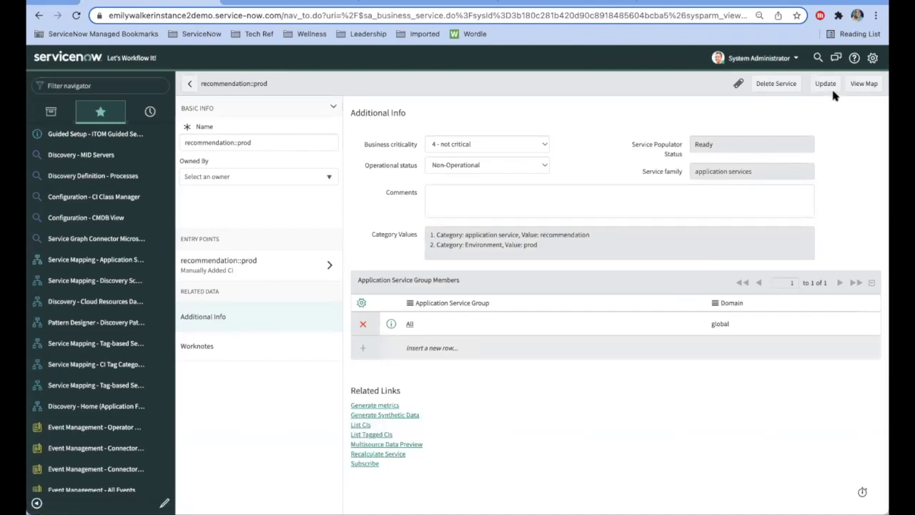
left_click(854, 88)
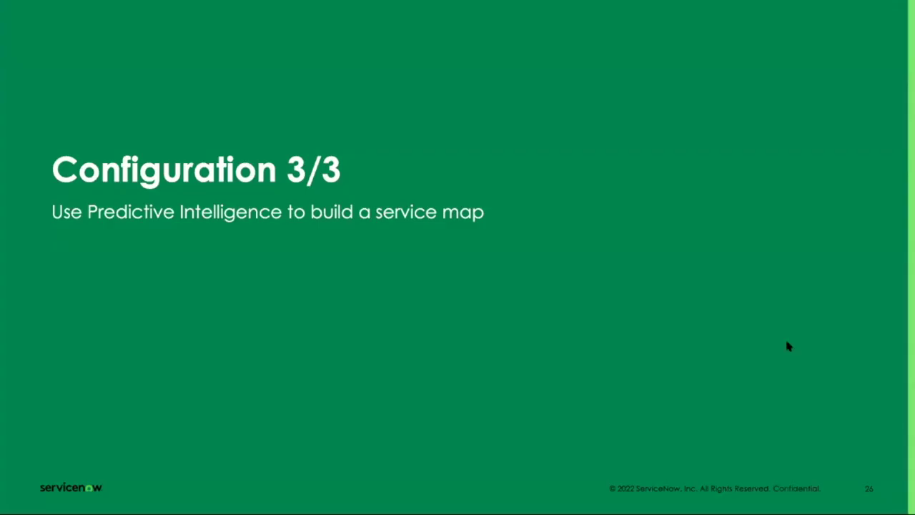
key("Right")
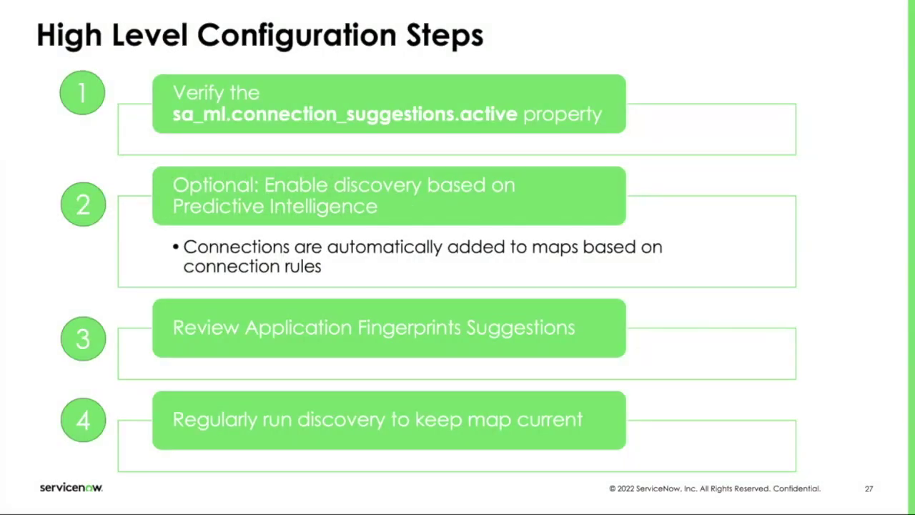
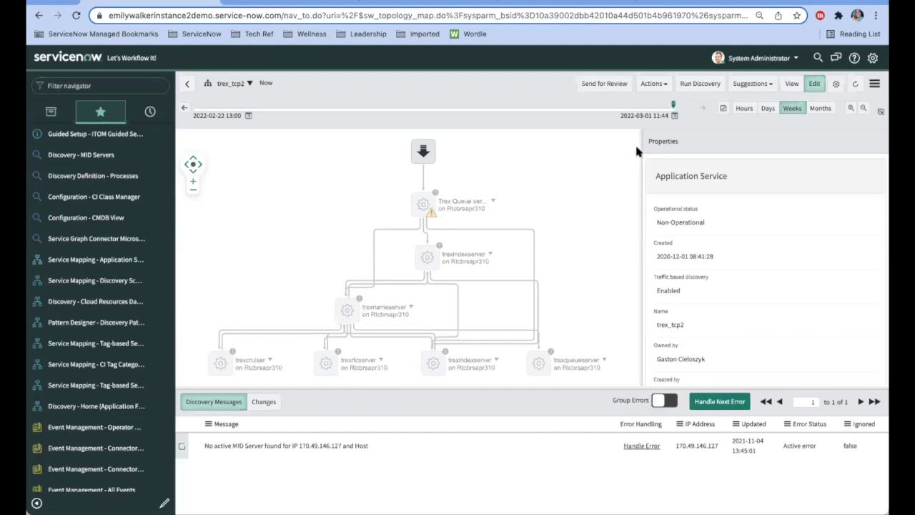
Check the sa_ml.connection_suggestions.active system property and return to the trex_tcp2 service map
left_click(767, 89)
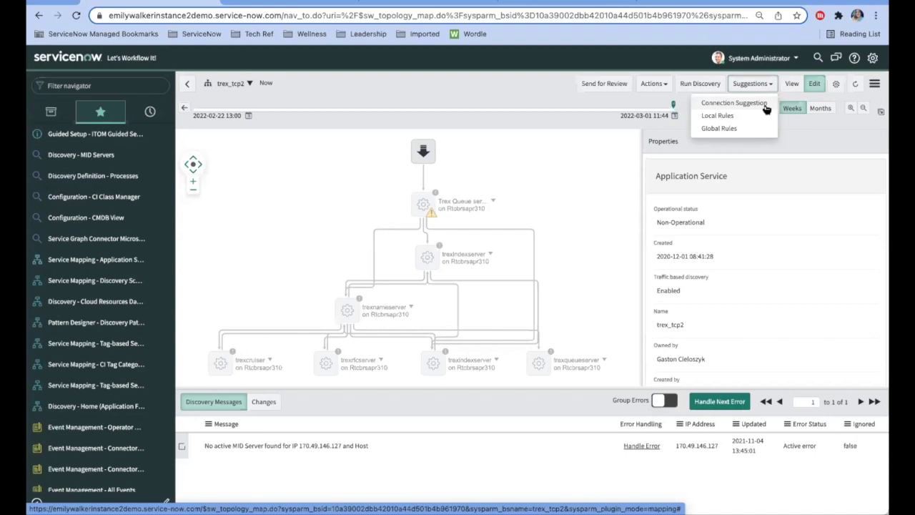
left_click(733, 103)
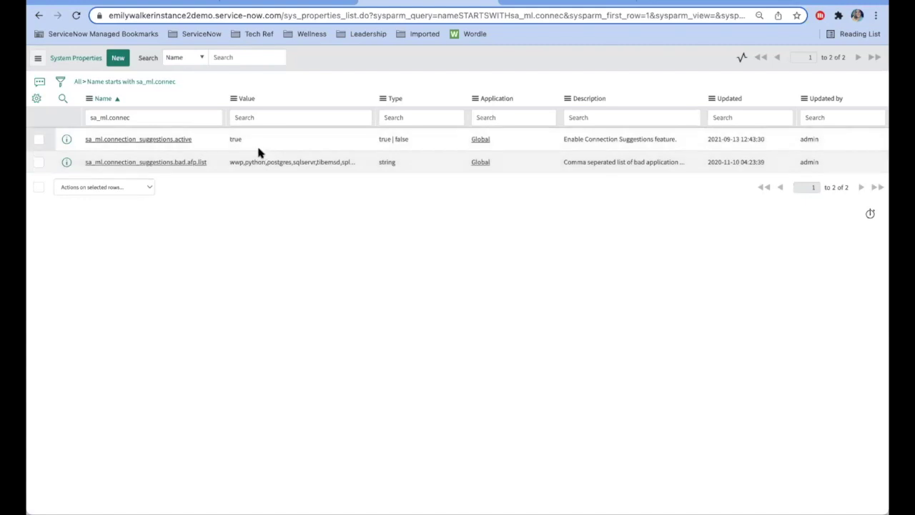
left_click(290, 3)
left_click(167, 2)
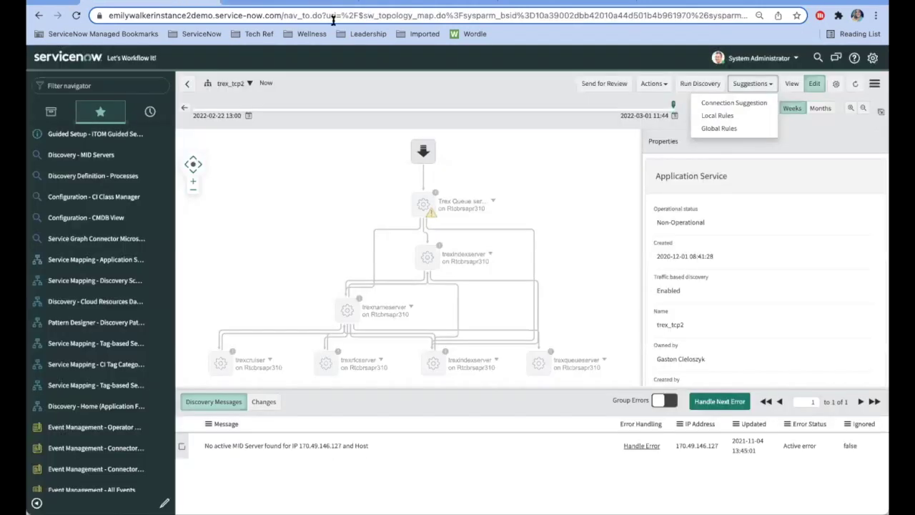
Review the connection suggestions for trex_tcp2 and select the first high-confidence trexcruiser suggestion
left_click(729, 106)
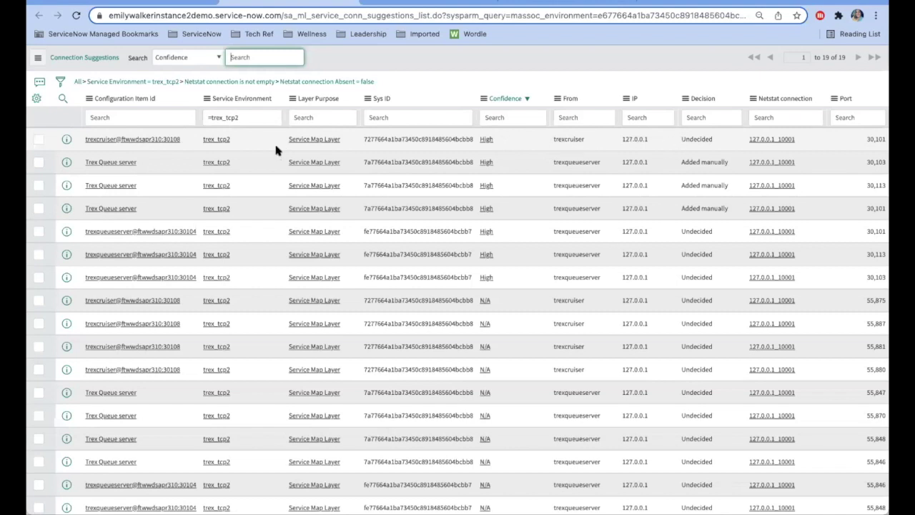
left_click(39, 142)
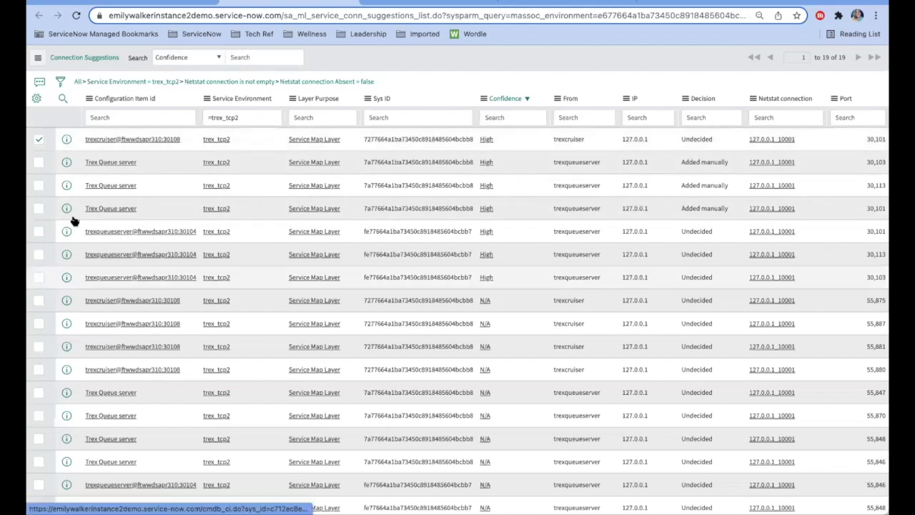
scroll(92, 280, "down", 3)
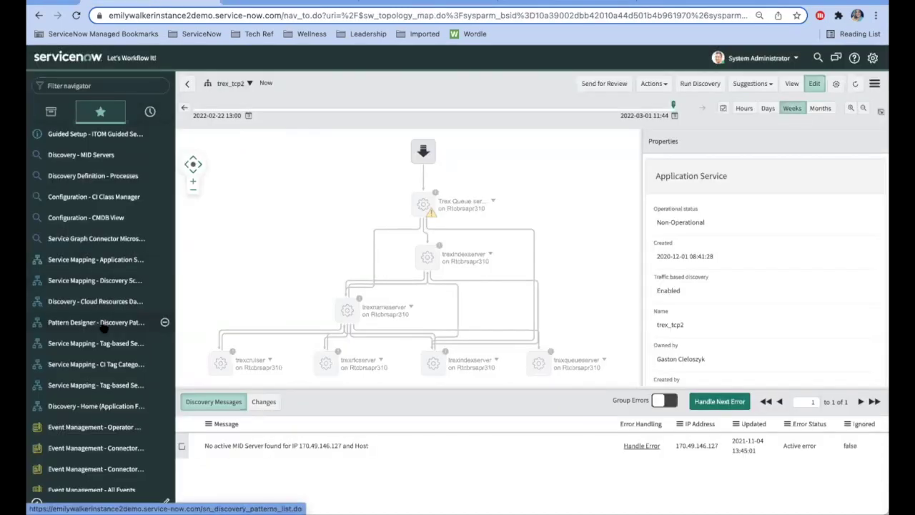
Open the application fingerprint suggestions from Discovery Home and list all suggested applications
left_click(111, 407)
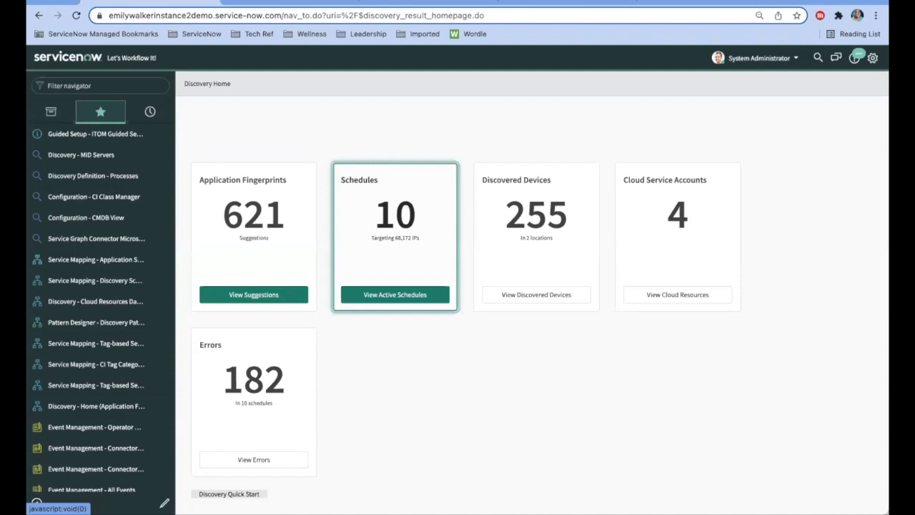
left_click(272, 299)
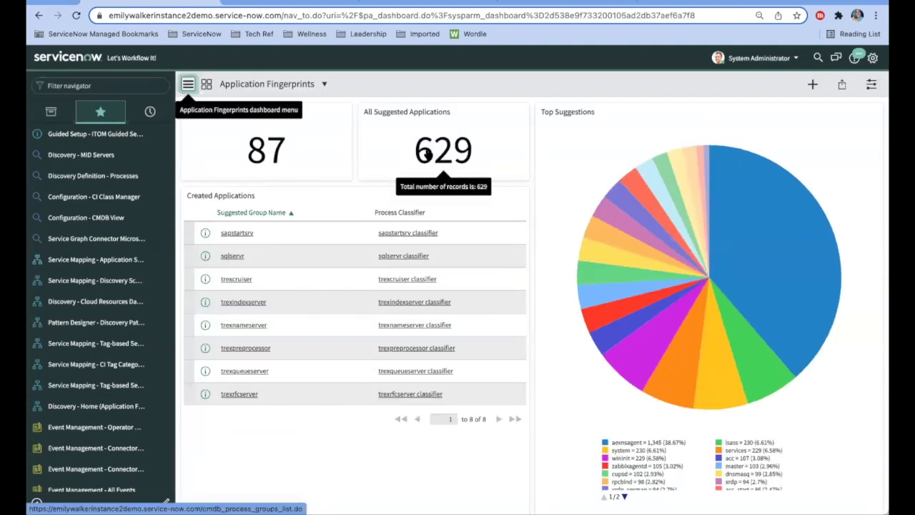
left_click(423, 152)
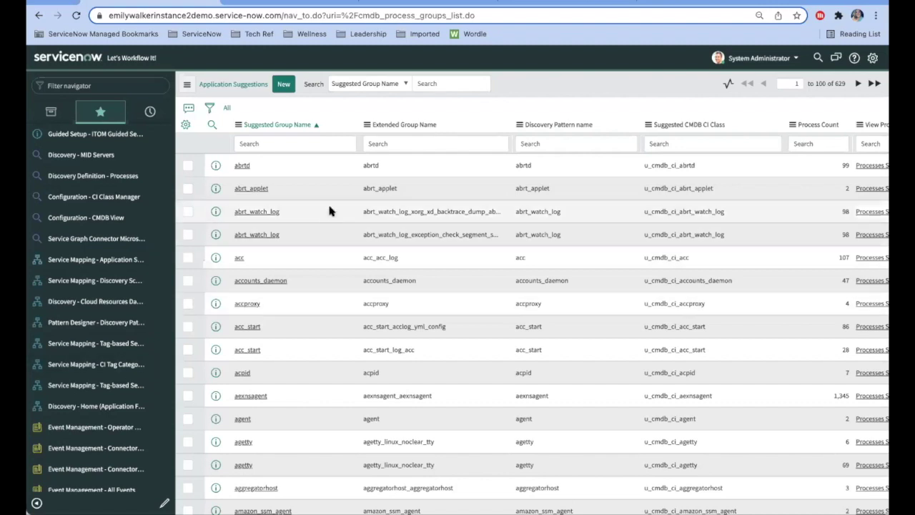
Filter the application suggestions to group names containing "trex" and open the trexfilter suggestion
left_click(322, 145)
type("*trex")
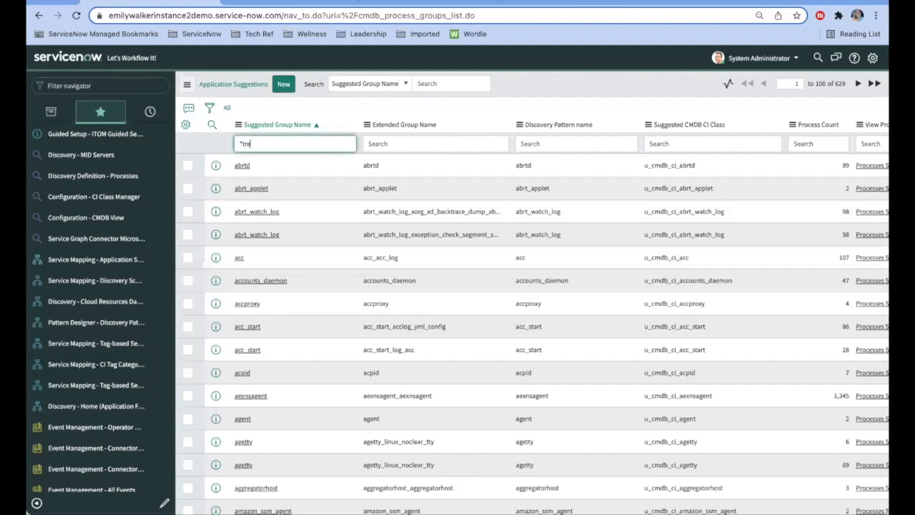
key("Return")
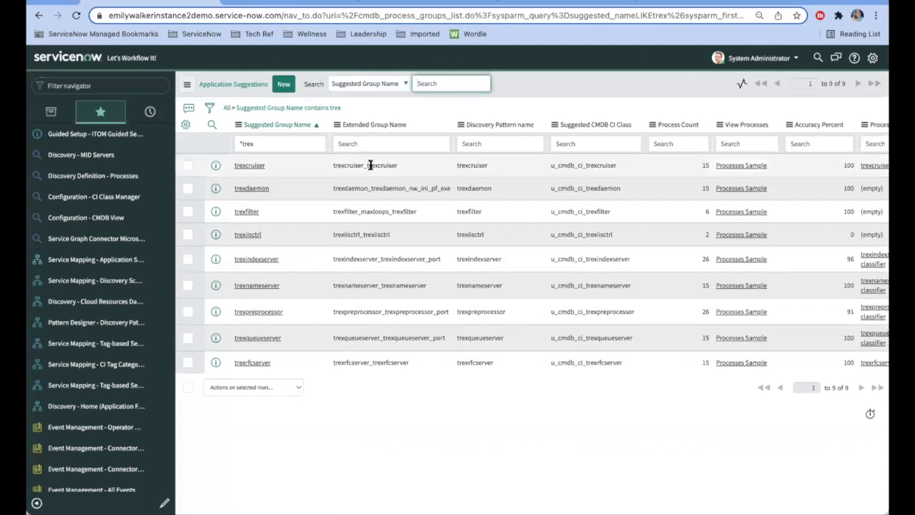
left_click(250, 212)
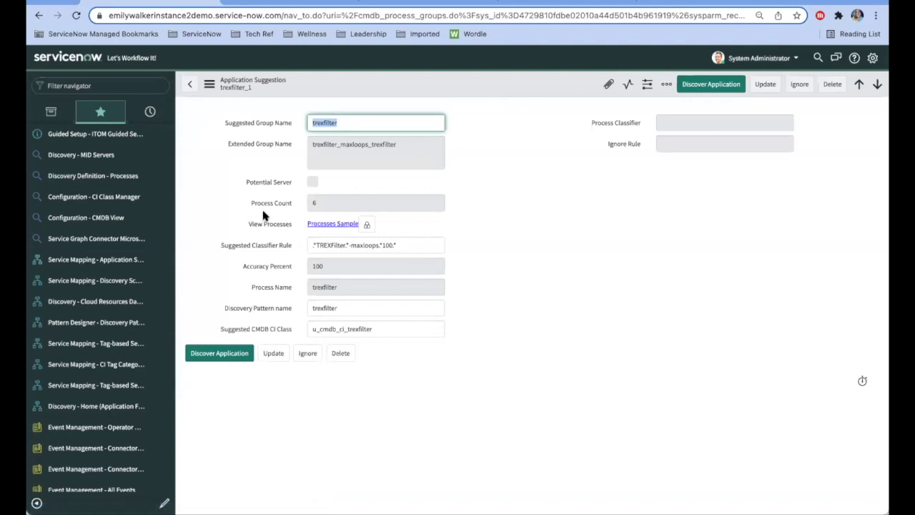